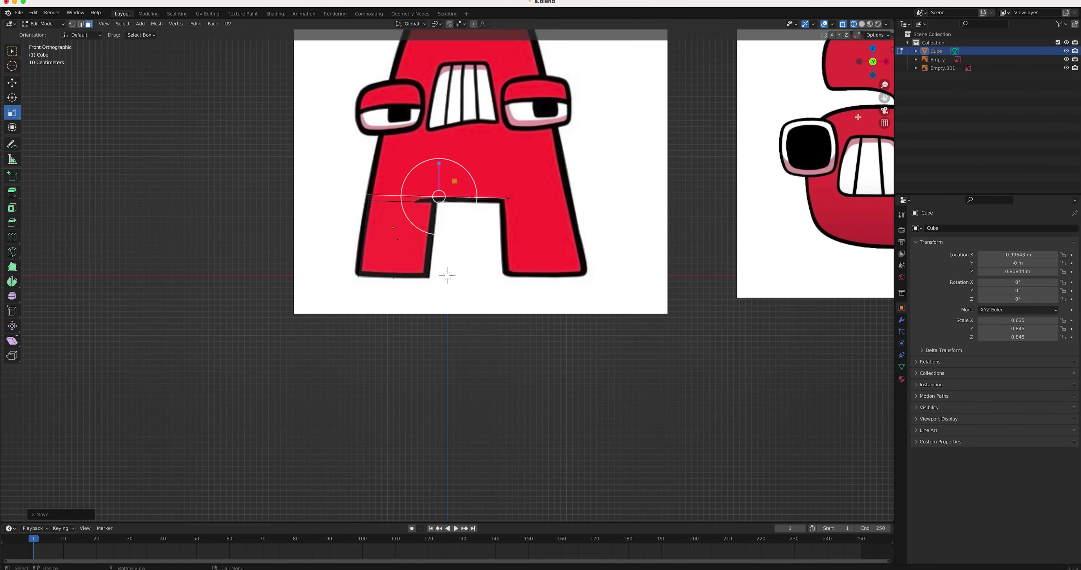
- Extrude, rotate and scale the right leg's faces to follow the A's outline
mouse_move(515, 165)
middle_down()
mouse_move(608, 189)
mouse_move(519, 193)
middle_up()
key(KP_1)
key(KP_1)
key(e)
key(r)
right_click(645, 217)
key(shift+space)
key(g)
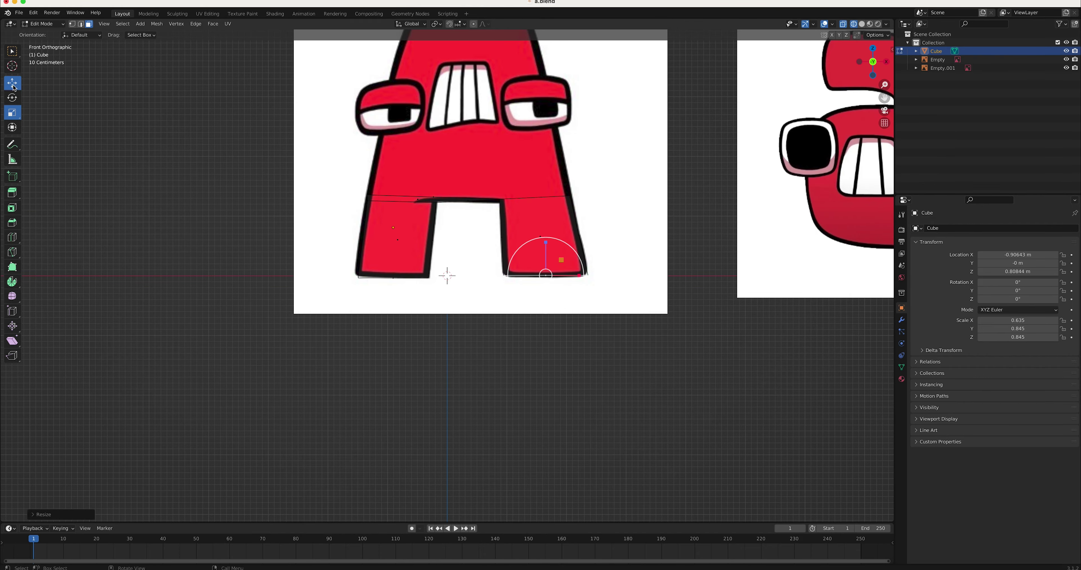
middle_drag(554, 252, 487, 228)
click(487, 227)
- Extrude the crossbar upward along its normal to join the two legs
middle_drag(362, 238, 406, 250)
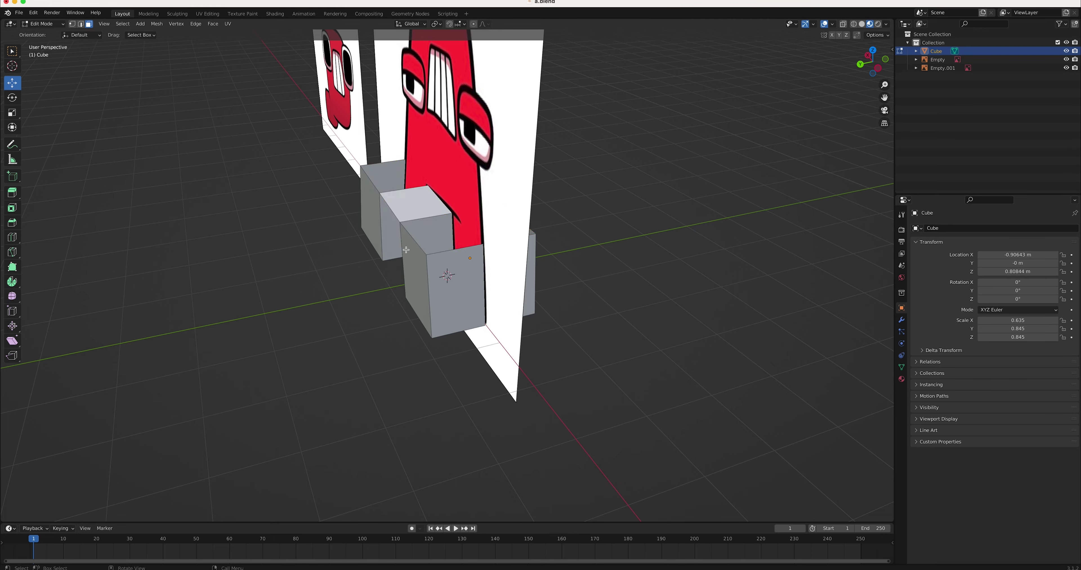
key(KP_1)
key(2)
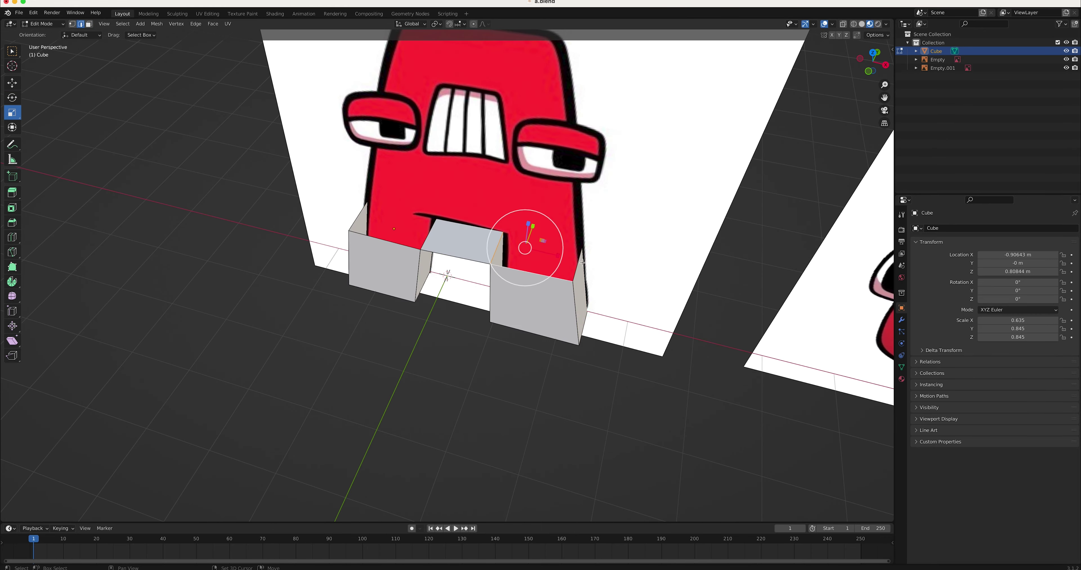
drag(873, 62, 864, 68)
key(KP_1)
key(e)
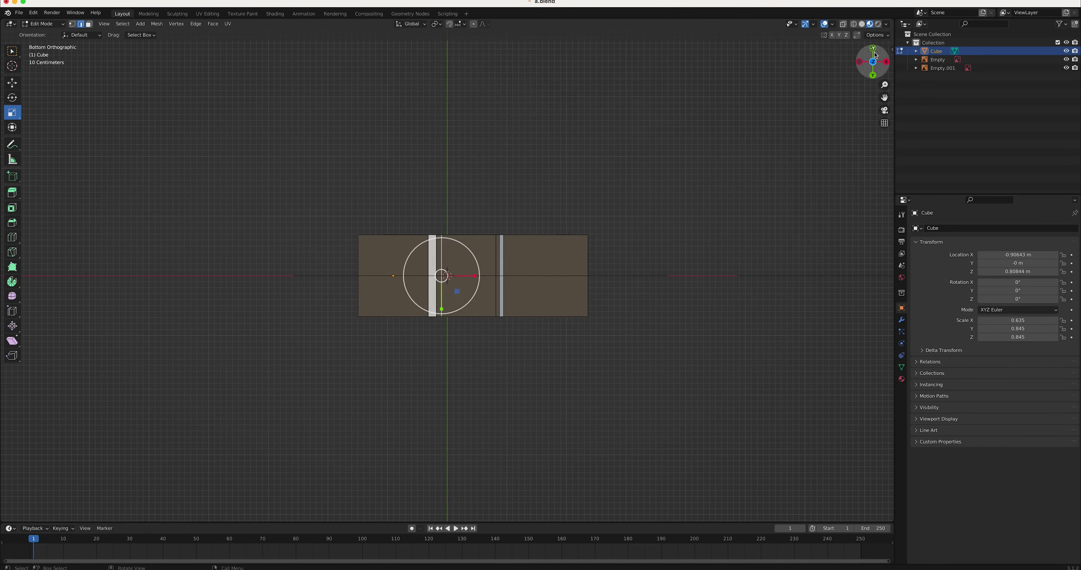
key(KP_8)
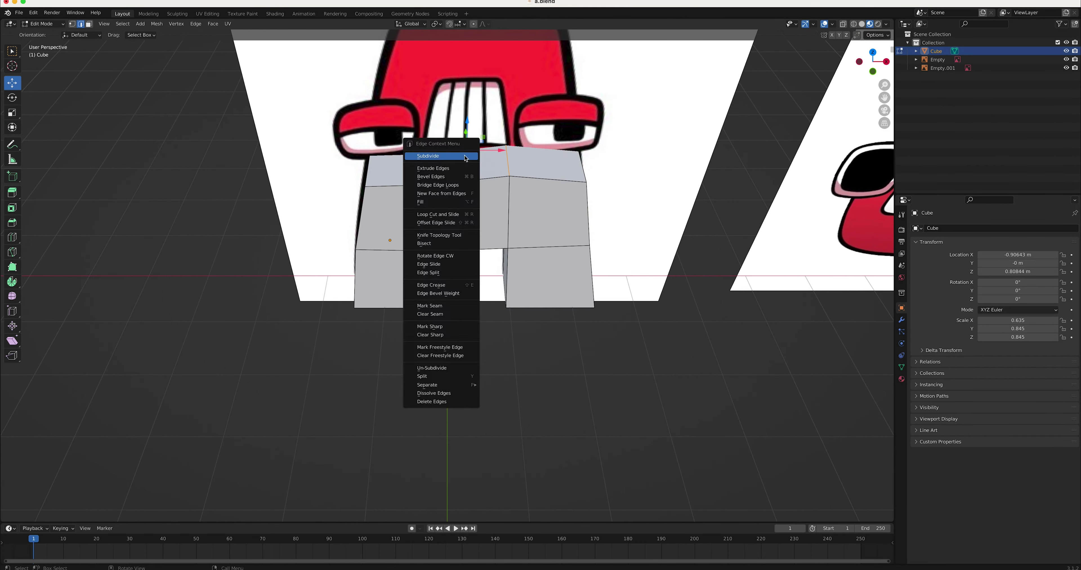
- Move and scale the top vertices onto the reference outline
key(KP_1)
key(g)
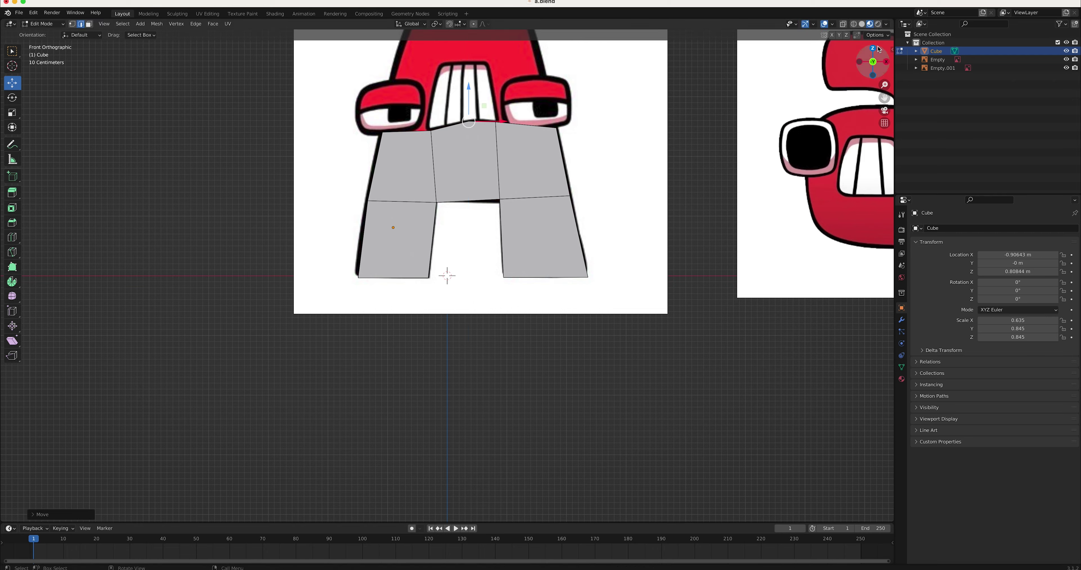
key(KP_8)
key(KP_1)
key(g)
key(g)
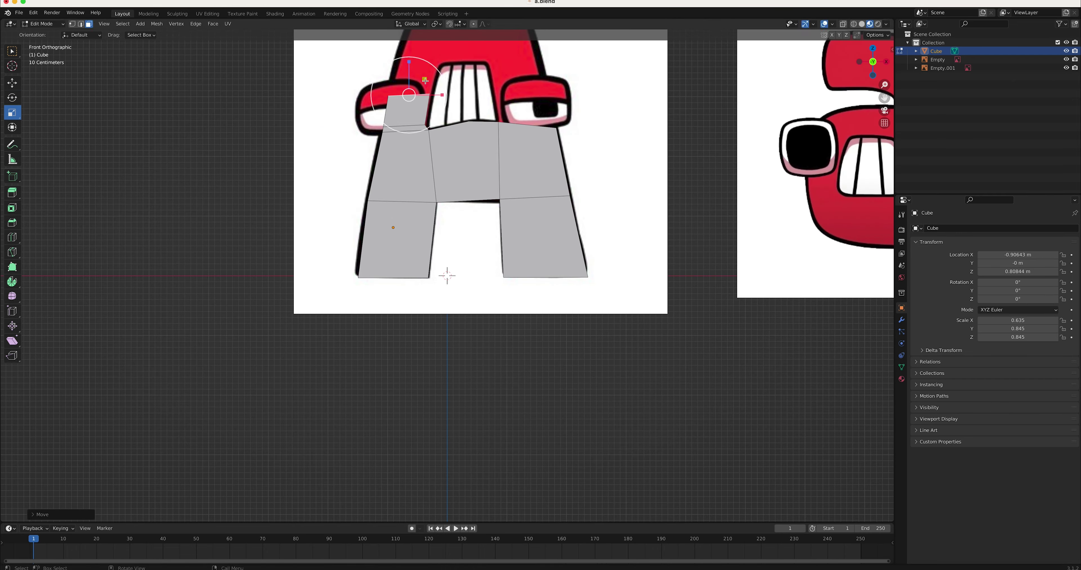
key(ctrl+z)
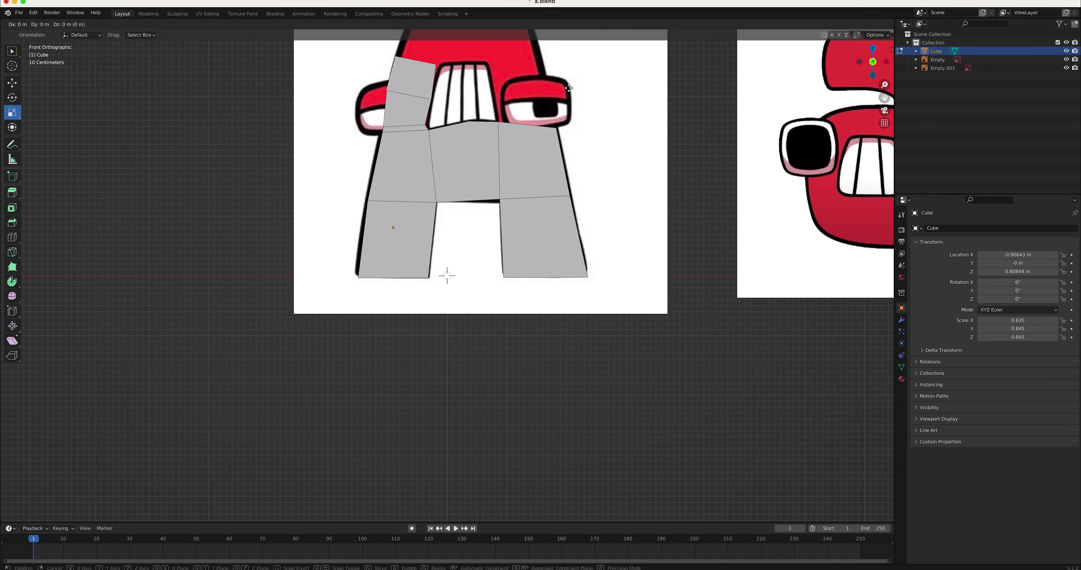
drag(445, 66, 452, 60)
scroll(589, 171, down, 2)
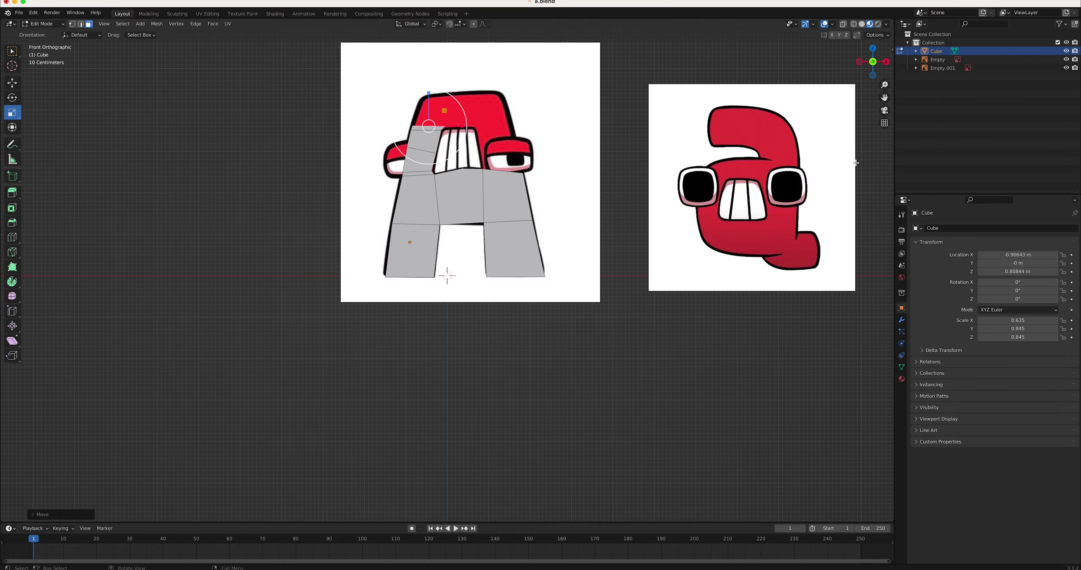
scroll(560, 97, up, 3)
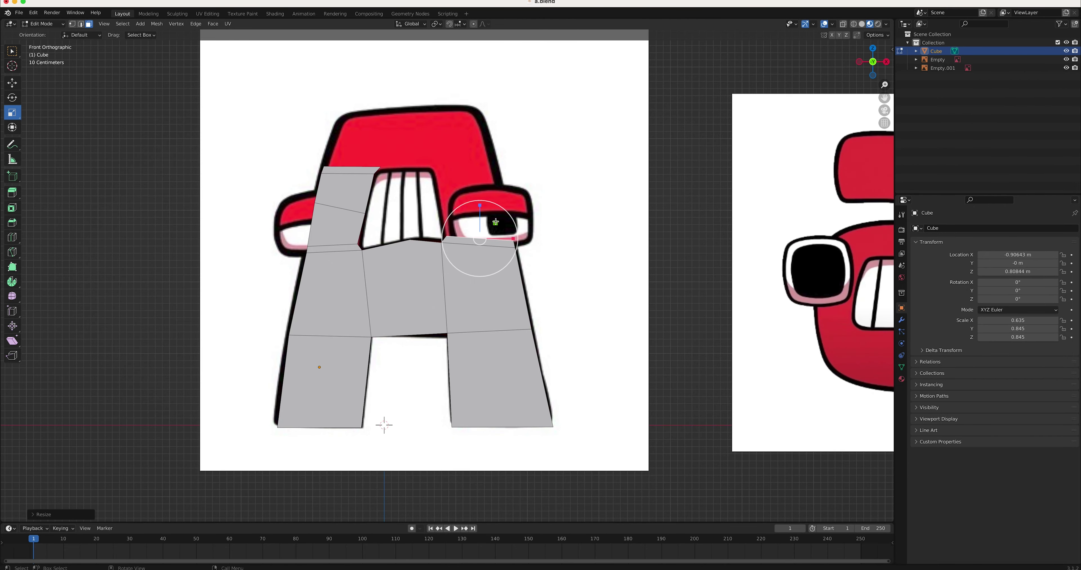
- Extrude and rotate faces upward along the outline, scaling the top edge to close the arch
key(r)
click(590, 172)
key(e)
click(503, 162)
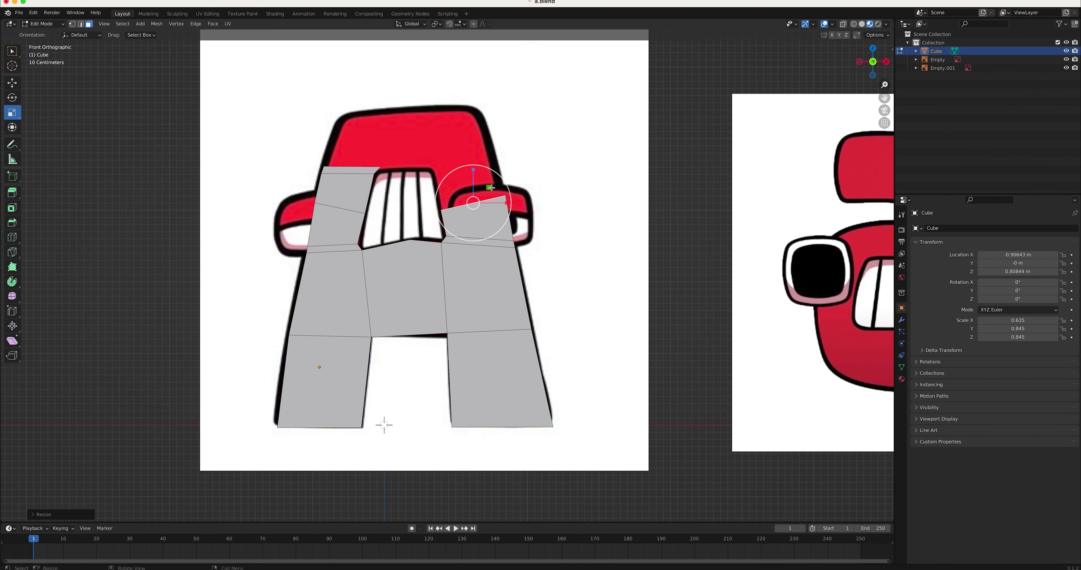
key(r)
click(494, 166)
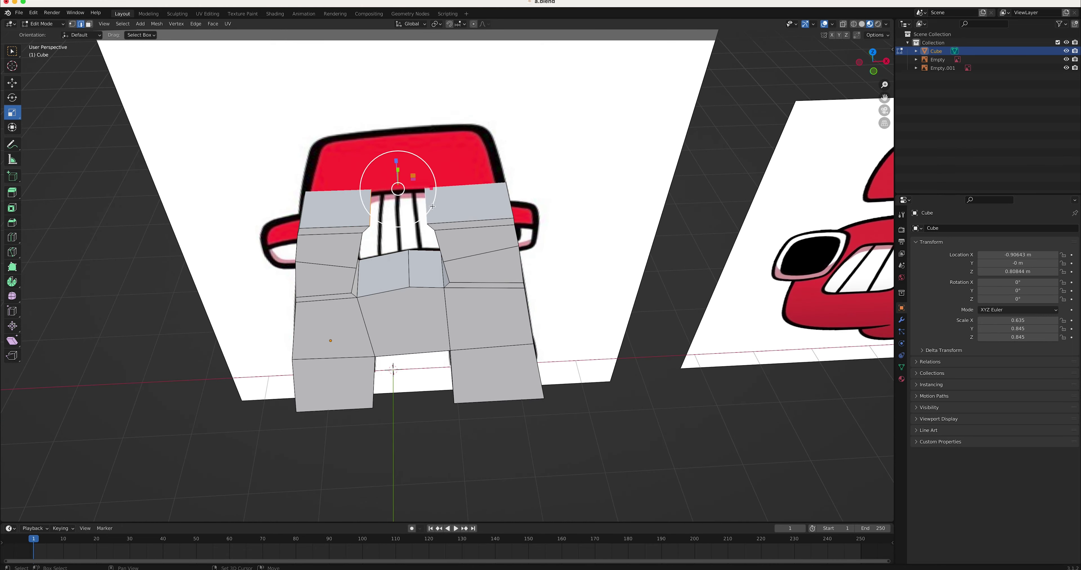
key(e)
click(433, 134)
key(s)
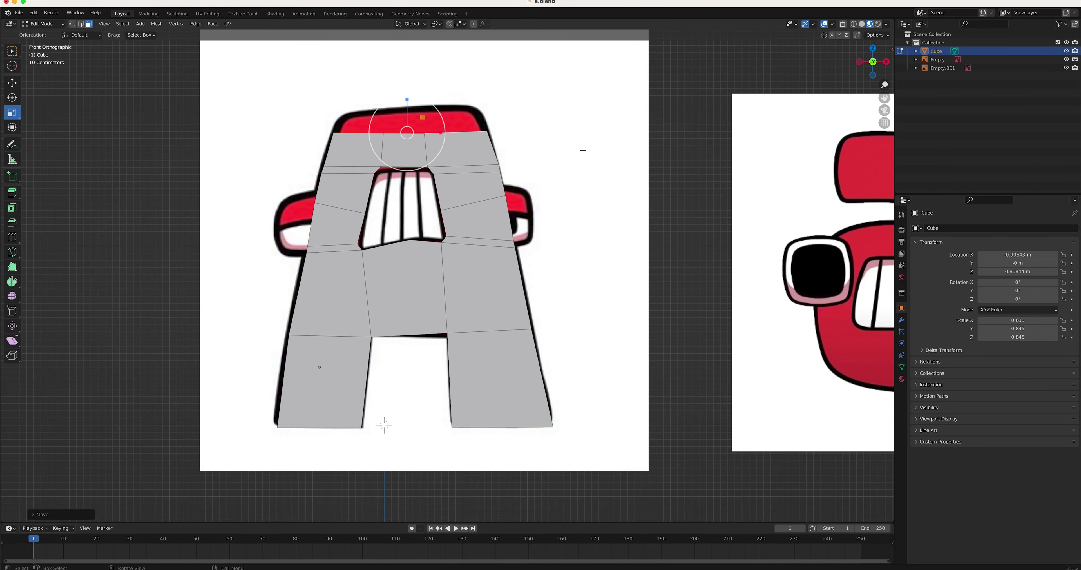
click(438, 114)
middle_drag(438, 114, 629, 167)
key(KP_1)
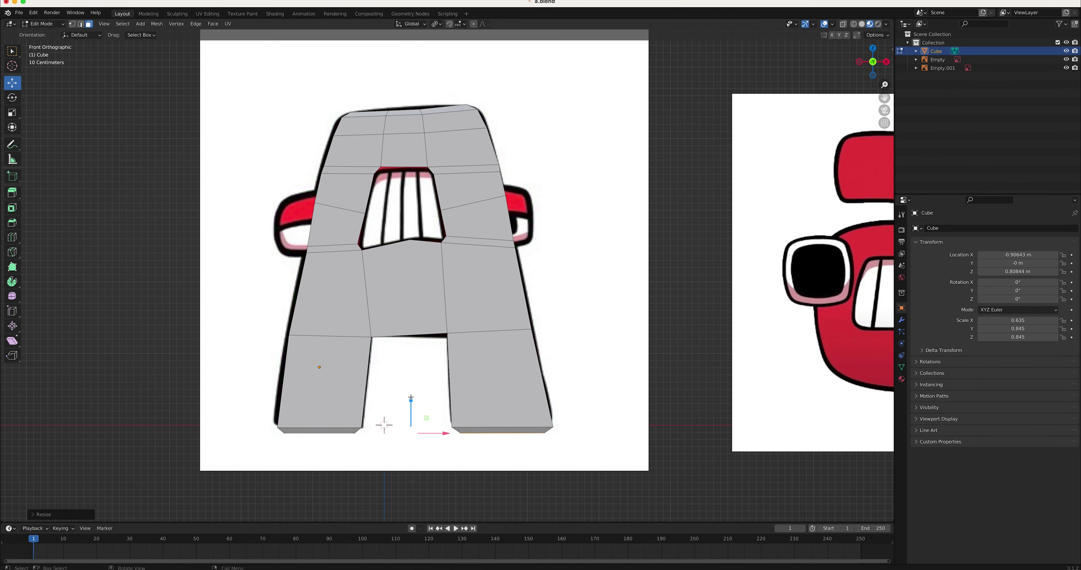
- Scale the top face loop and add a level-1 Subdivision Surface modifier
mouse_move(411, 397)
middle_down()
mouse_move(462, 294)
mouse_move(411, 144)
middle_up()
key(shift+space)
key(s)
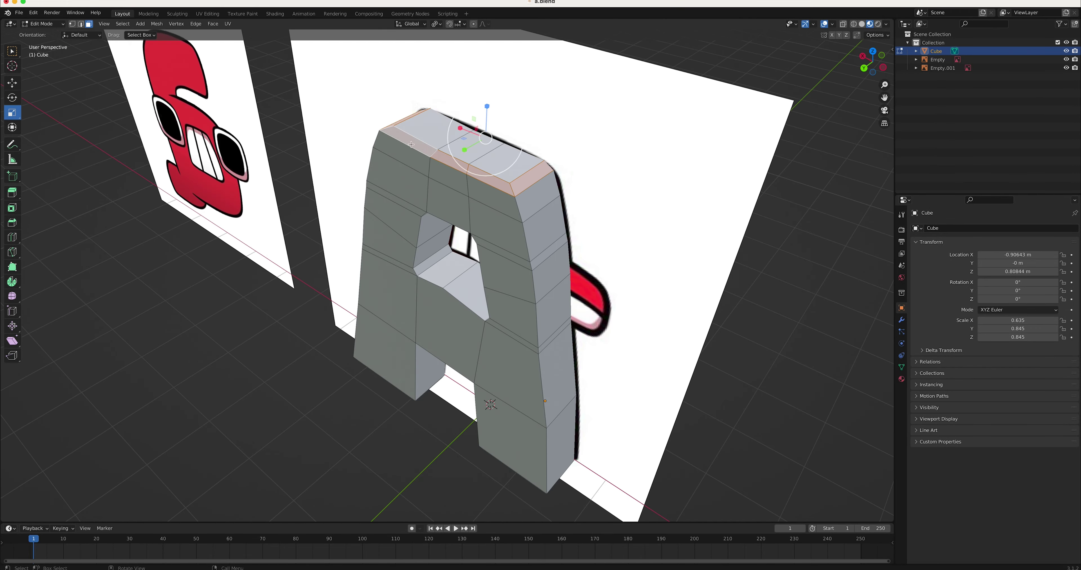
key(KP_1)
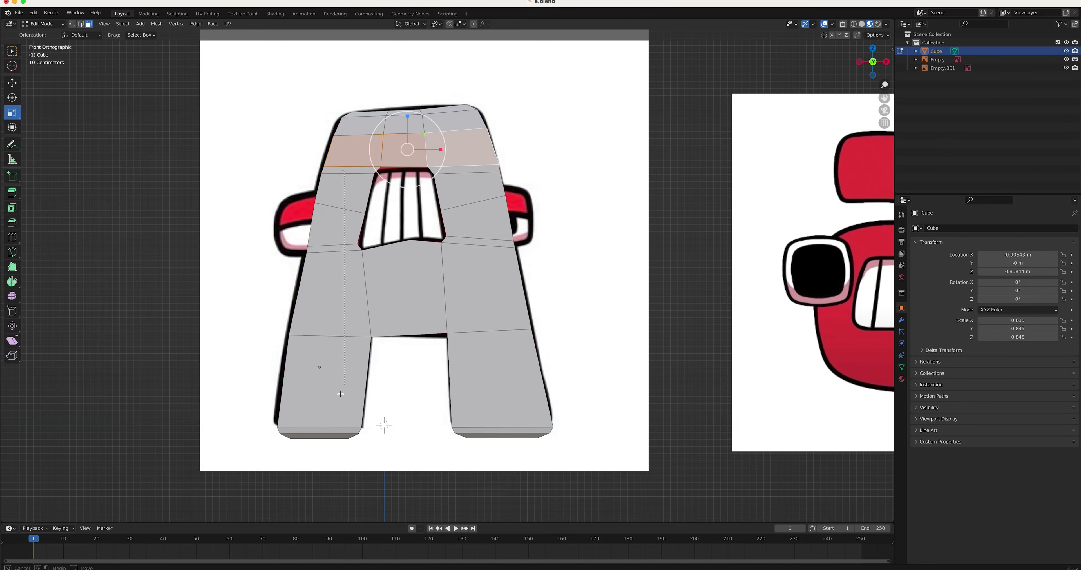
key(ctrl+1)
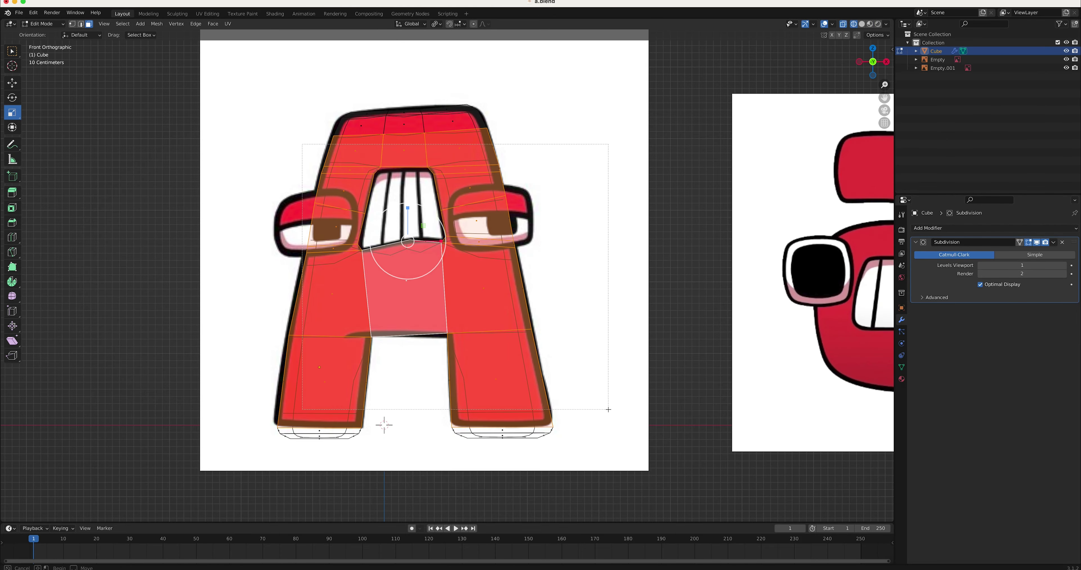
- Crease the selected edges, try subdivision levels 2 and 3, then remove the modifier
right_click(491, 219)
key(Escape)
key(shift+e)
key(Return)
key(ctrl+2)
drag(865, 63, 878, 65)
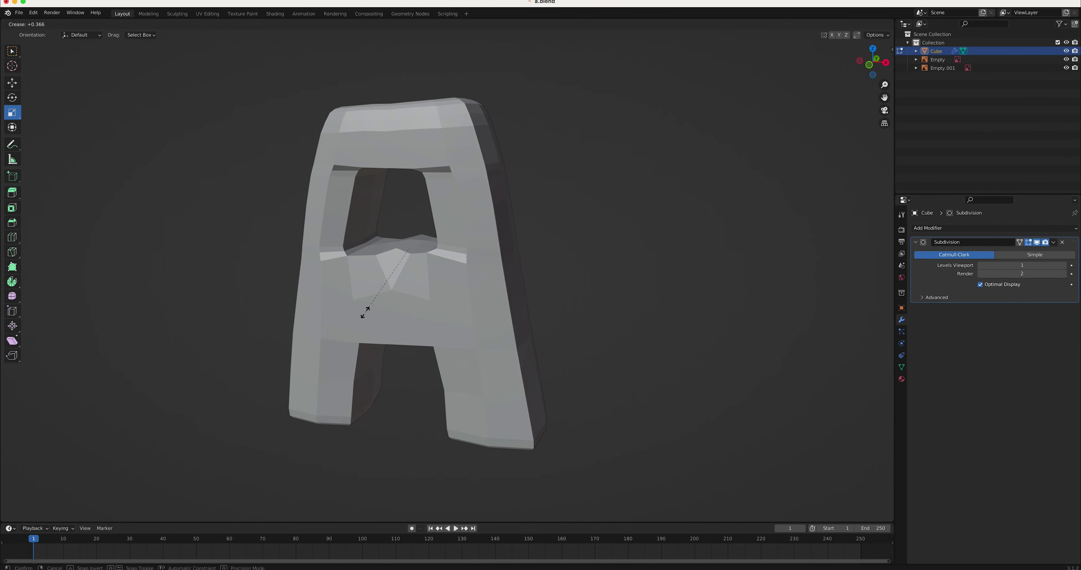
key(shift+alt+z)
click(879, 66)
mouse_move(462, 399)
middle_down()
mouse_move(508, 428)
mouse_move(504, 293)
mouse_move(523, 326)
mouse_move(454, 293)
middle_up()
key(ctrl+3)
click(1062, 242)
- Extrude the faces along normals for thickness, shrink them slightly, and re-add subdivision
key(e)
key(KP_7)
key(s)
click(426, 256)
middle_drag(426, 257, 525, 252)
key(KP_1)
key(ctrl+1)
key(KP_1)
click(878, 70)
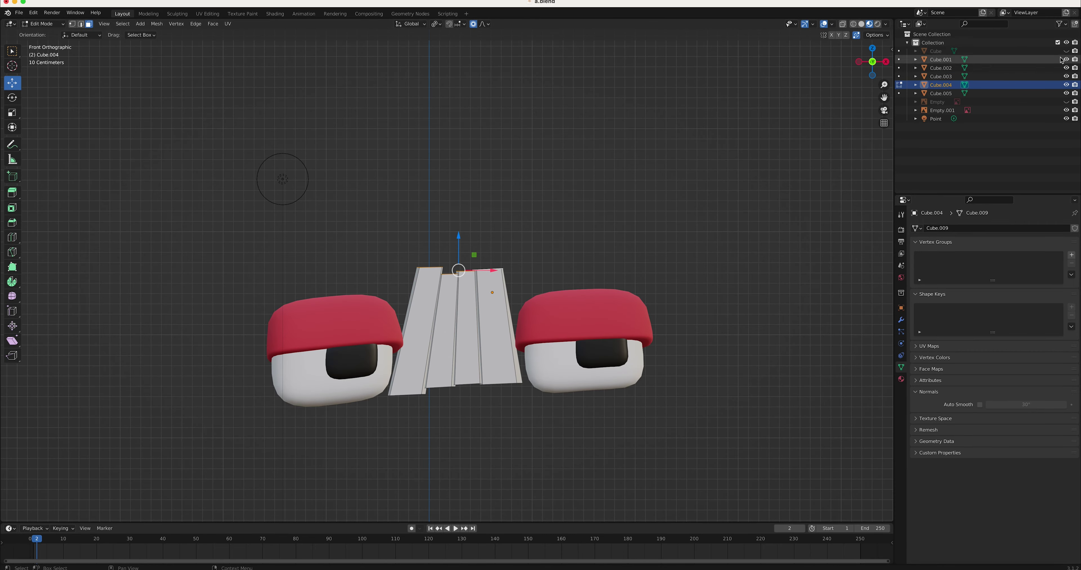
- Widen the top of the teeth block to fit the mouth
drag(479, 321, 496, 321)
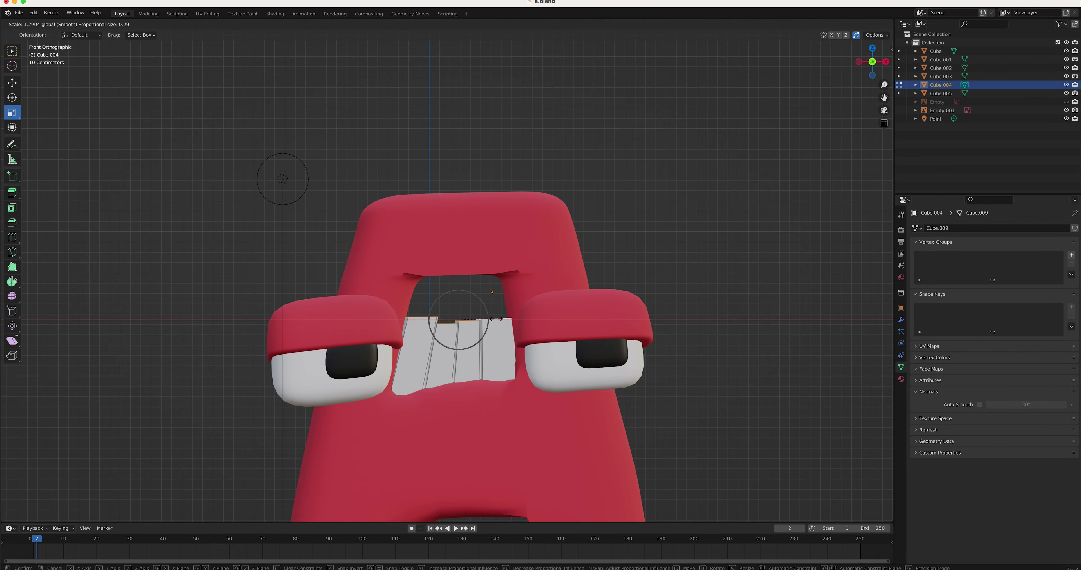
click(12, 83)
middle_drag(418, 278, 487, 330)
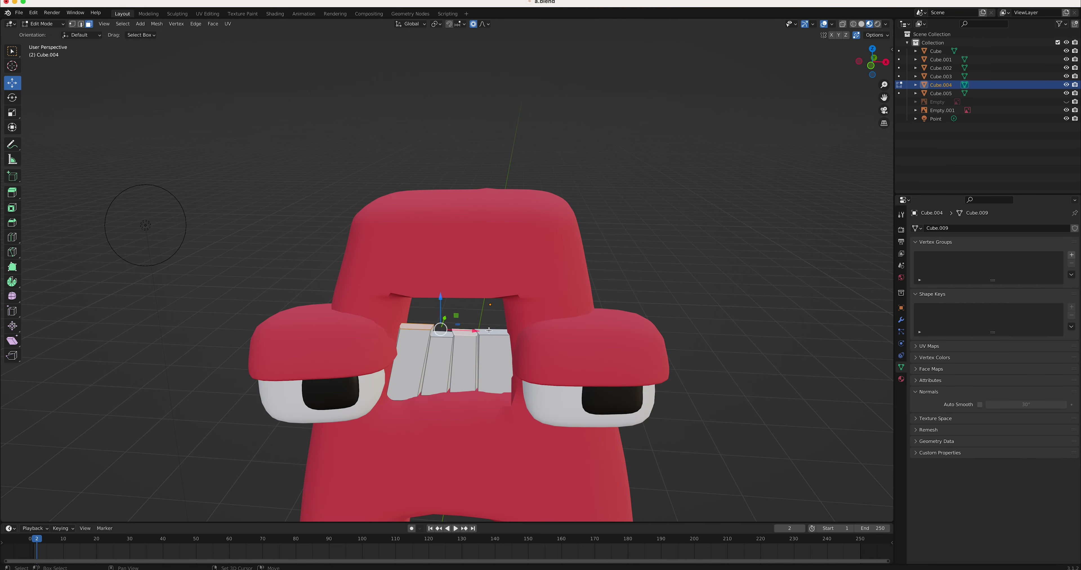
scroll(487, 331, up, 3)
click(418, 377)
scroll(418, 376, up, 2)
- Duplicate the teeth and move the copy upward to form the upper row
key(a)
key(shift+d)
key(Escape)
key(KP_1)
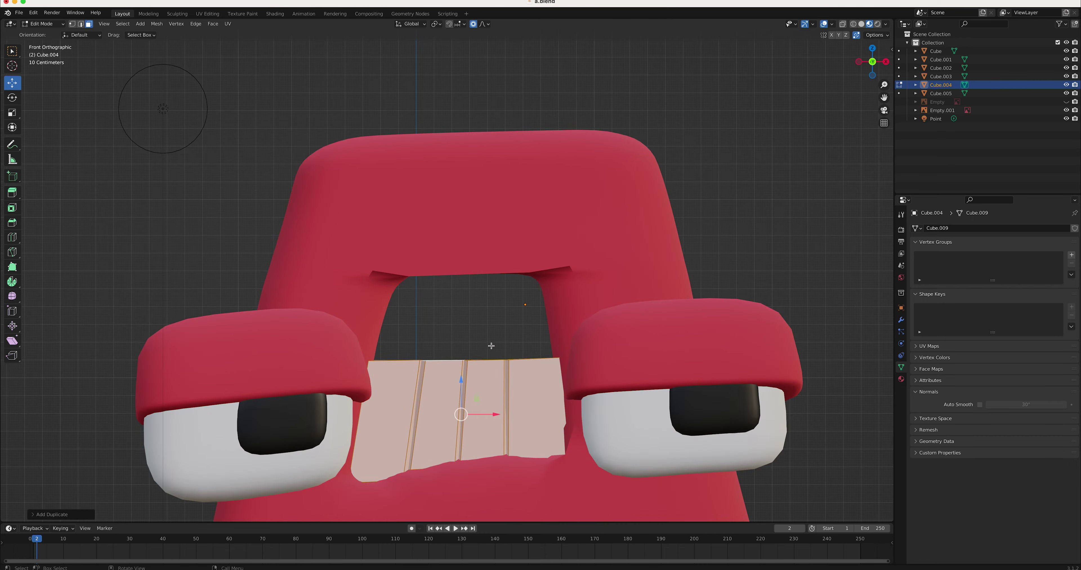
key(g)
middle_drag(841, 83, 464, 297)
key(g)
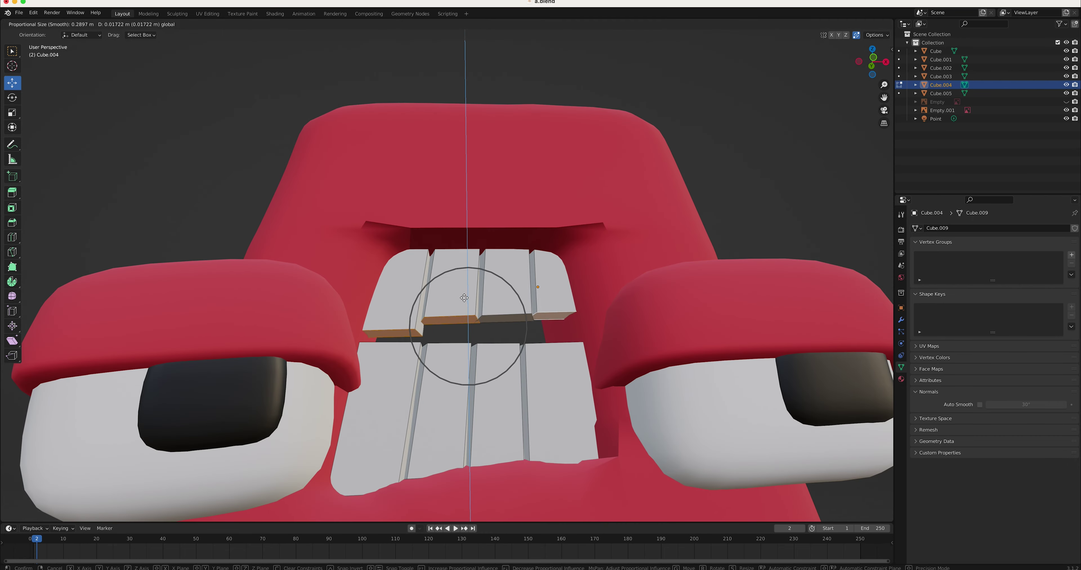
key(KP_1)
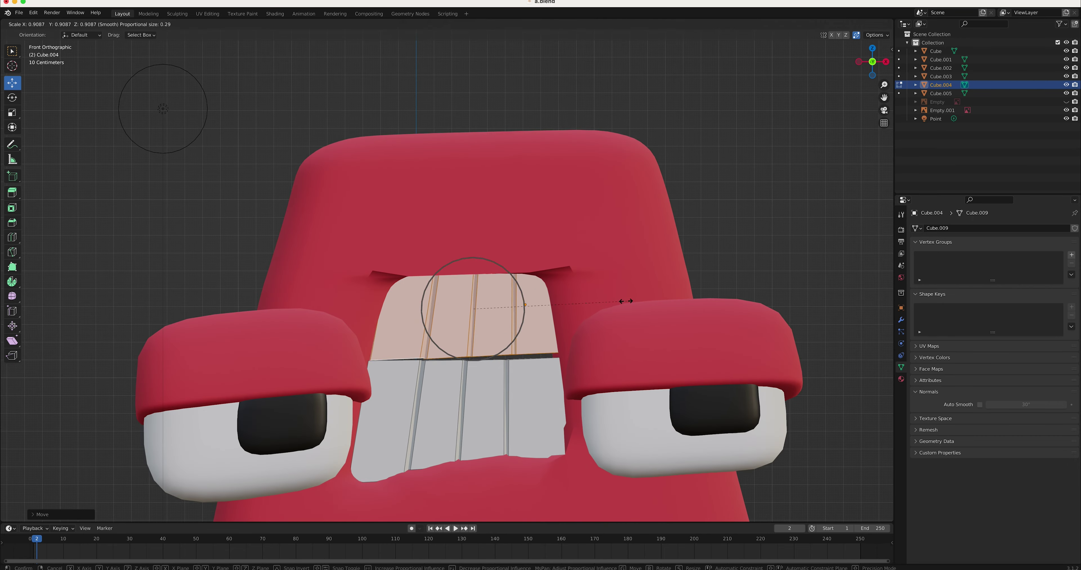
click(625, 301)
- Scale the upper teeth row and move it into place under the brow
key(shift+space)
key(s)
click(532, 323)
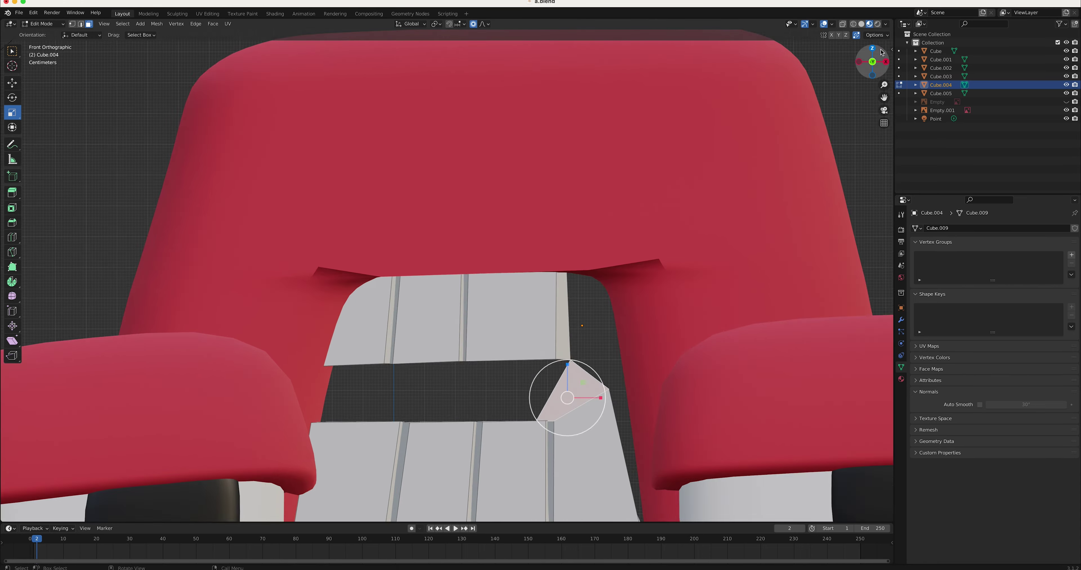
middle_drag(530, 329, 505, 304)
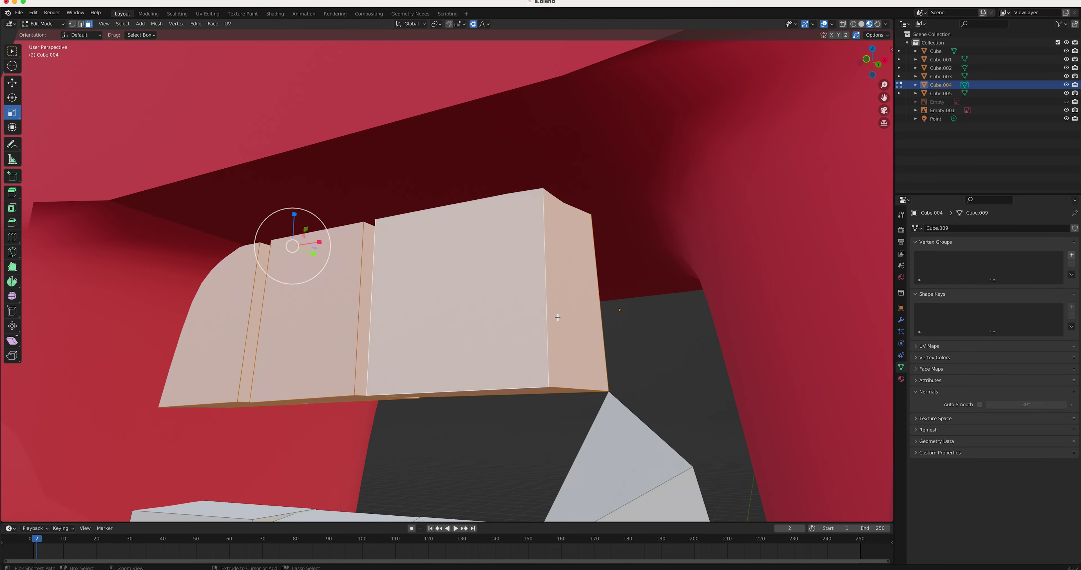
ctrl+click(505, 304)
key(g)
key(KP_1)
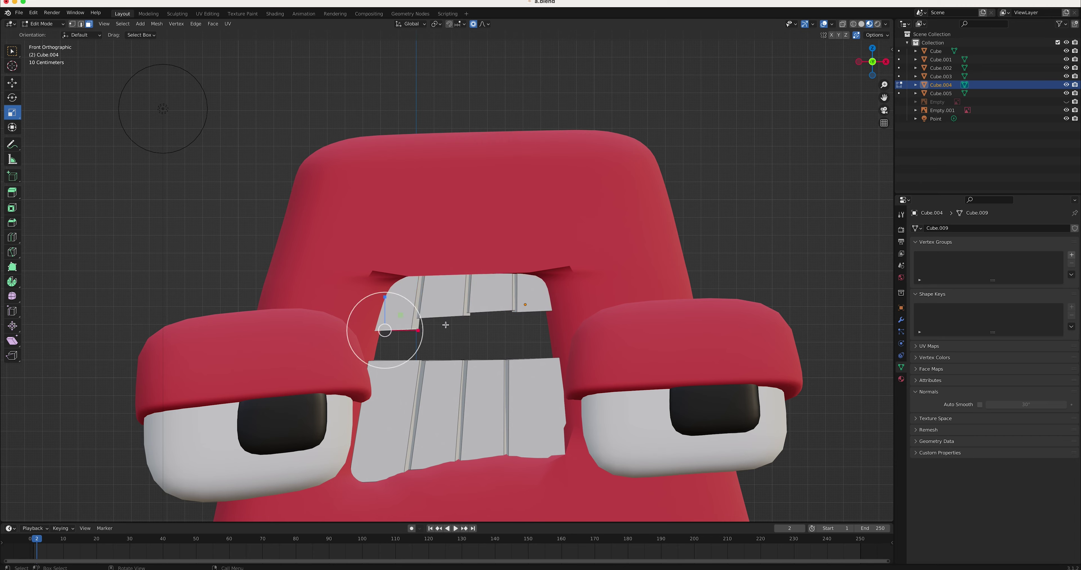
scroll(558, 344, up, 3)
- Tilt the upper teeth slightly in X-ray, then preview without overlays
key(alt+z)
key(alt+z)
key(r)
click(591, 238)
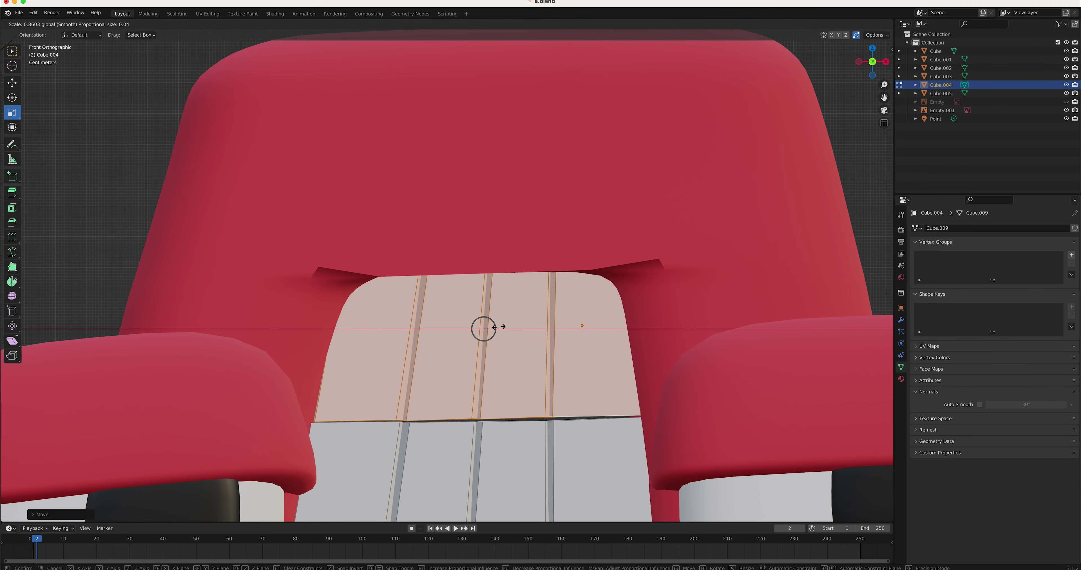
key(KP_0)
click(824, 24)
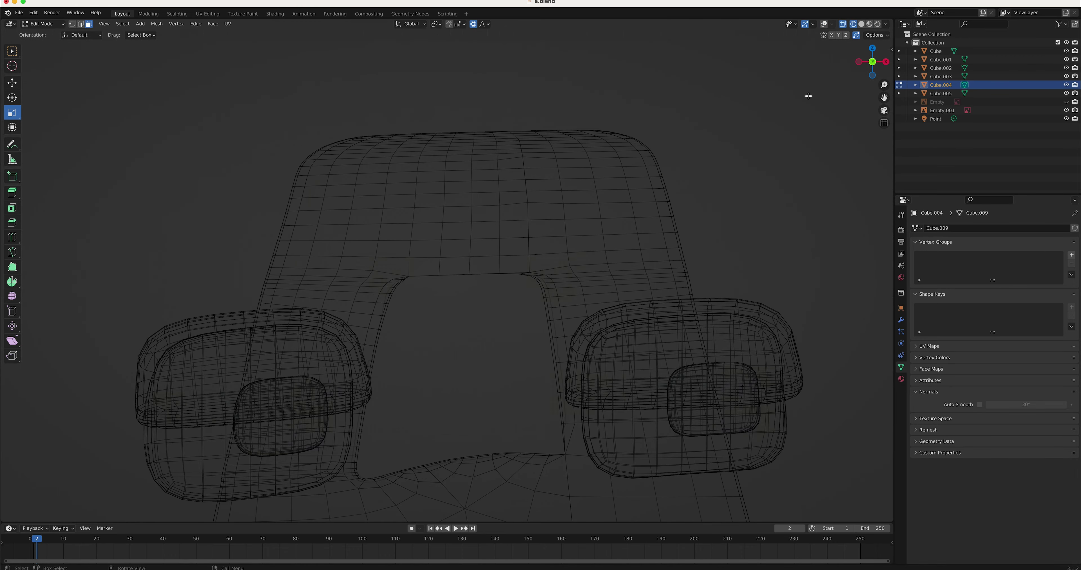
- Rotate a lower edge of the teeth to smooth their bottom line
key(KP_0)
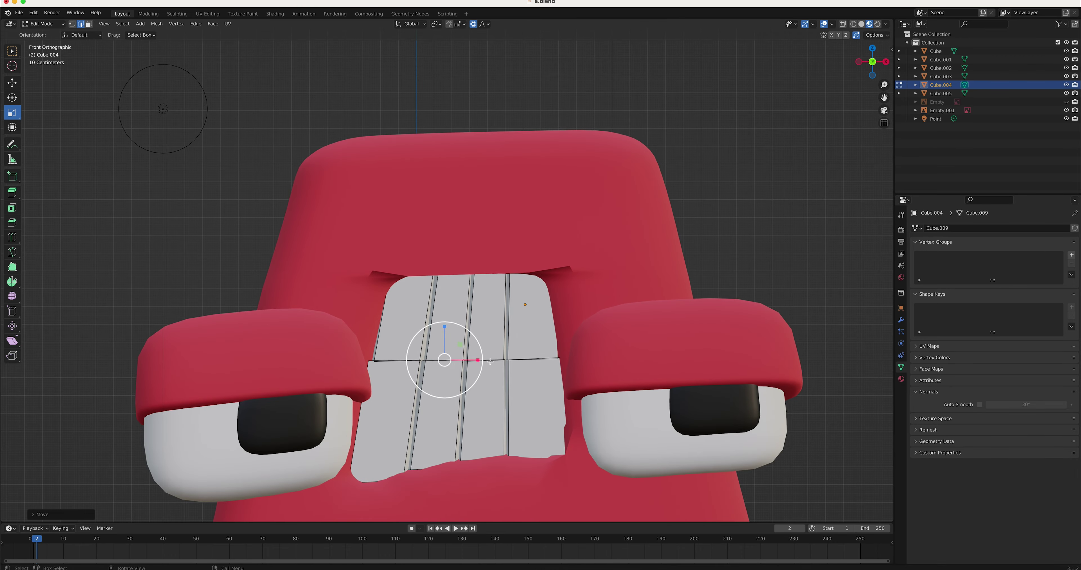
scroll(490, 361, up, 4)
click(542, 450)
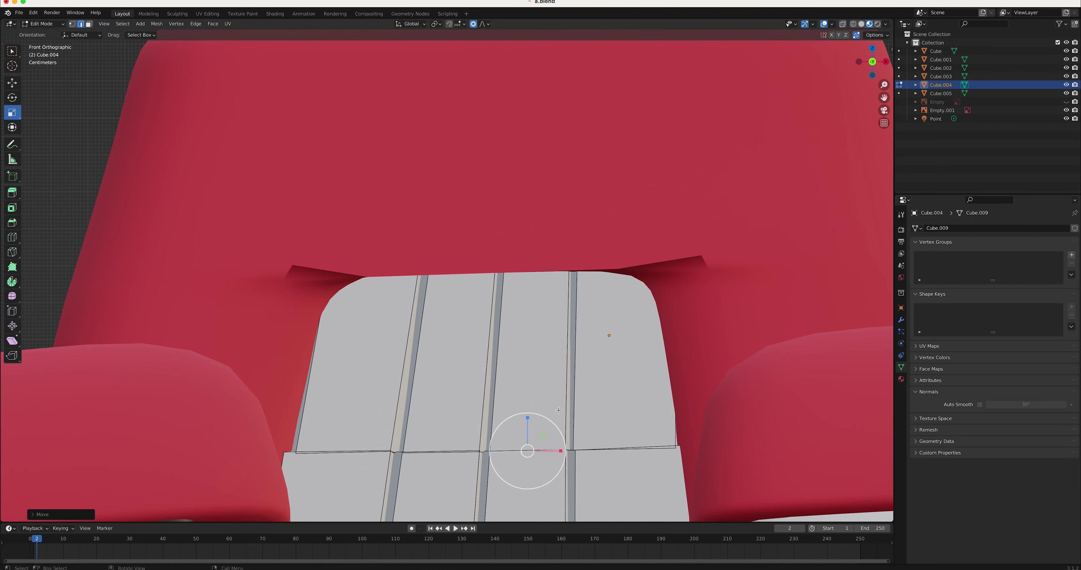
key(r)
click(739, 451)
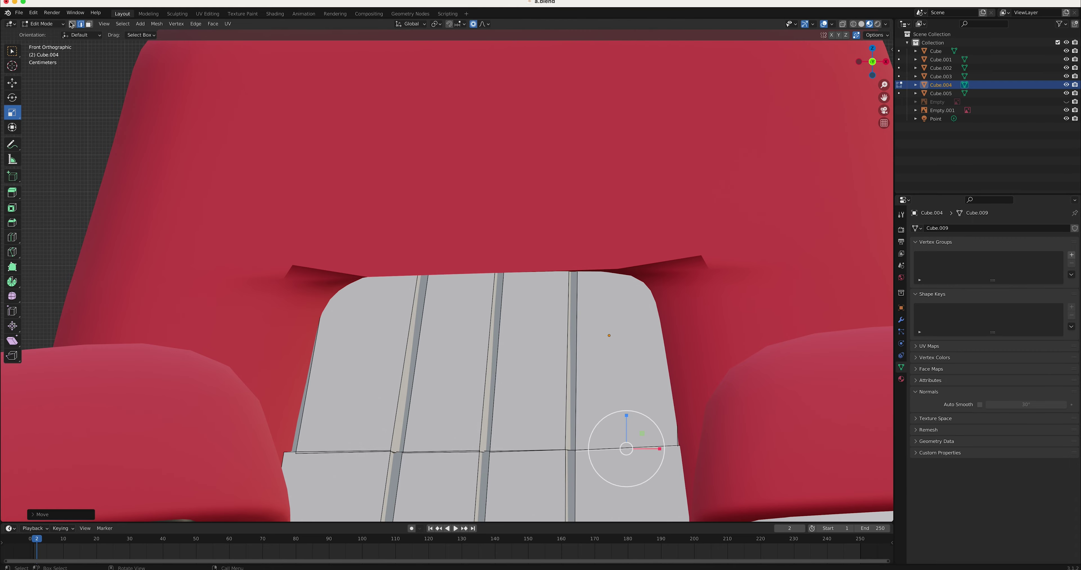
middle_drag(390, 451, 342, 479)
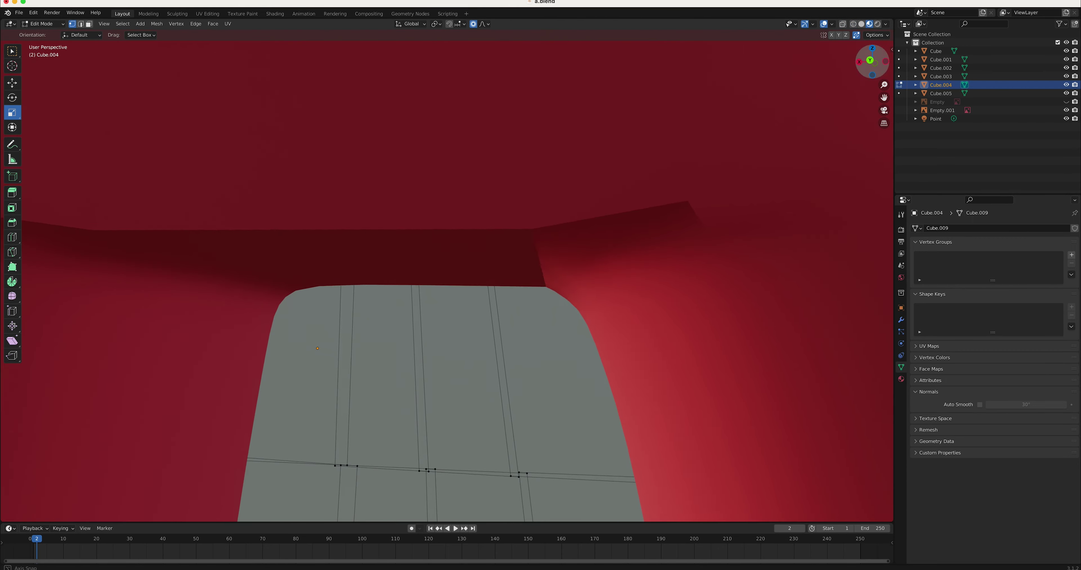
key(g)
right_click(389, 484)
- Smoothly move a lower-edge vertex to the right from the back view
click(417, 465)
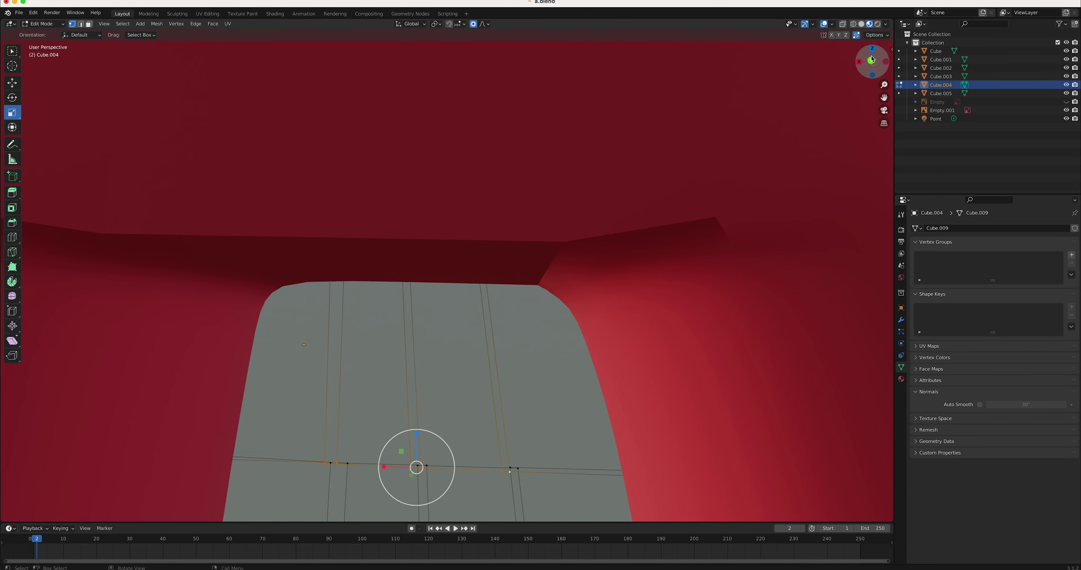
key(ctrl+KP_1)
key(g)
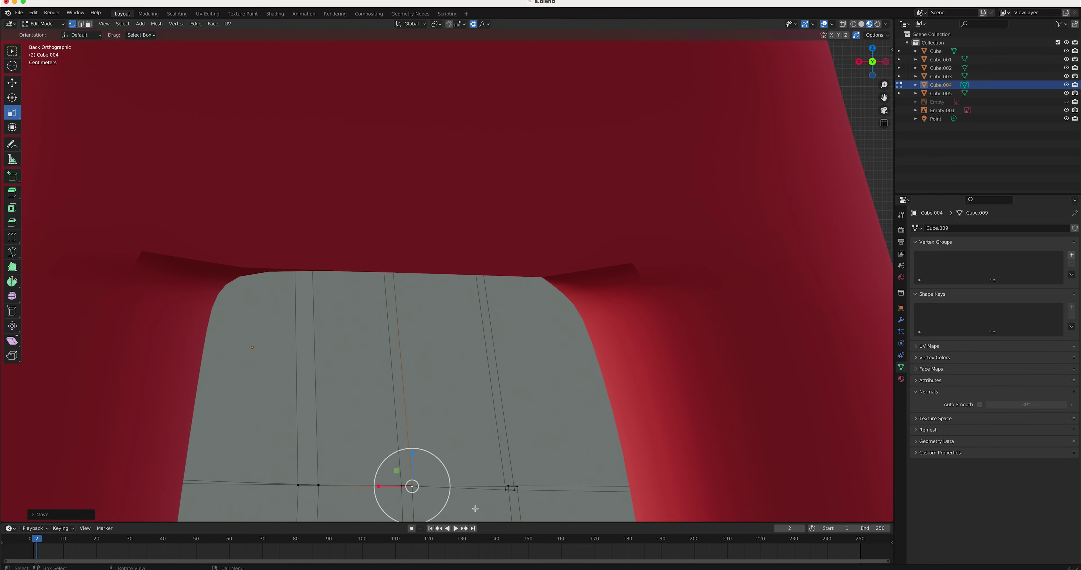
click(509, 487)
drag(872, 62, 879, 62)
click(878, 62)
scroll(352, 377, up, 3)
scroll(764, 210, down, 3)
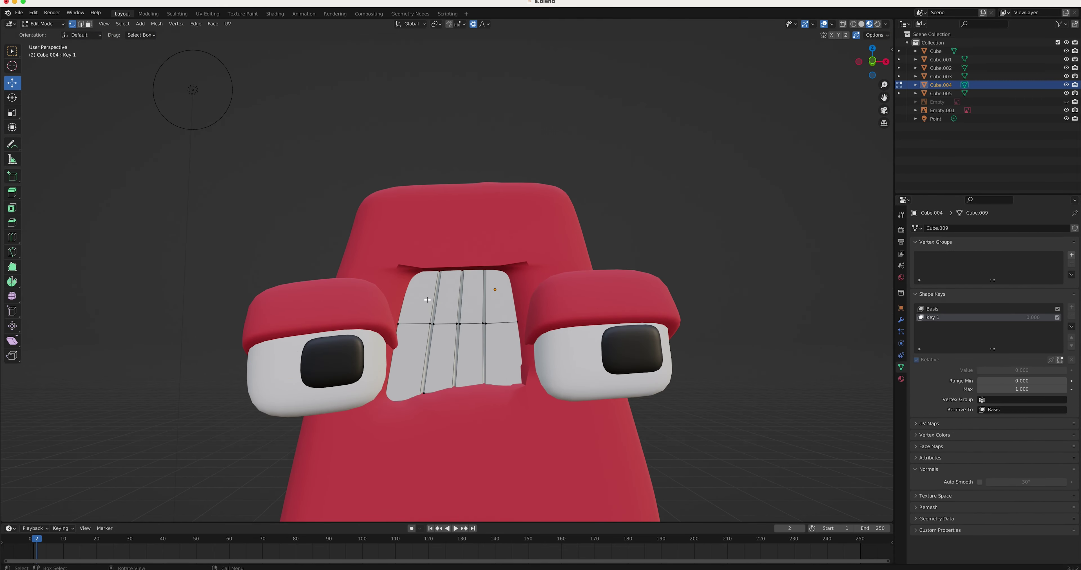
- Join the teeth into the A body and select the linked teeth geometry on Key 1
click(42, 23)
key(ctrl+j)
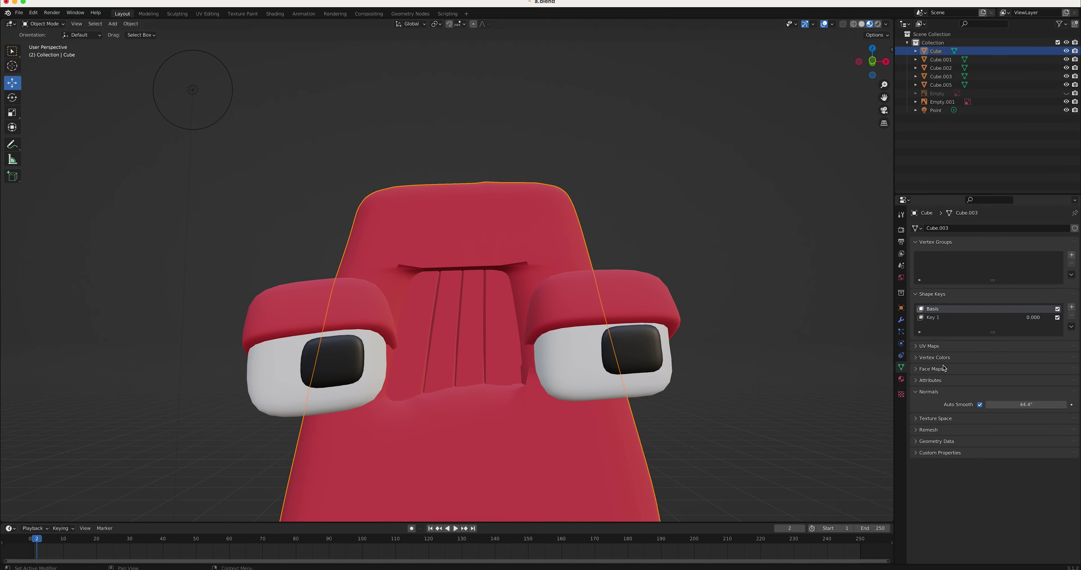
key(Tab)
key(ctrl+l)
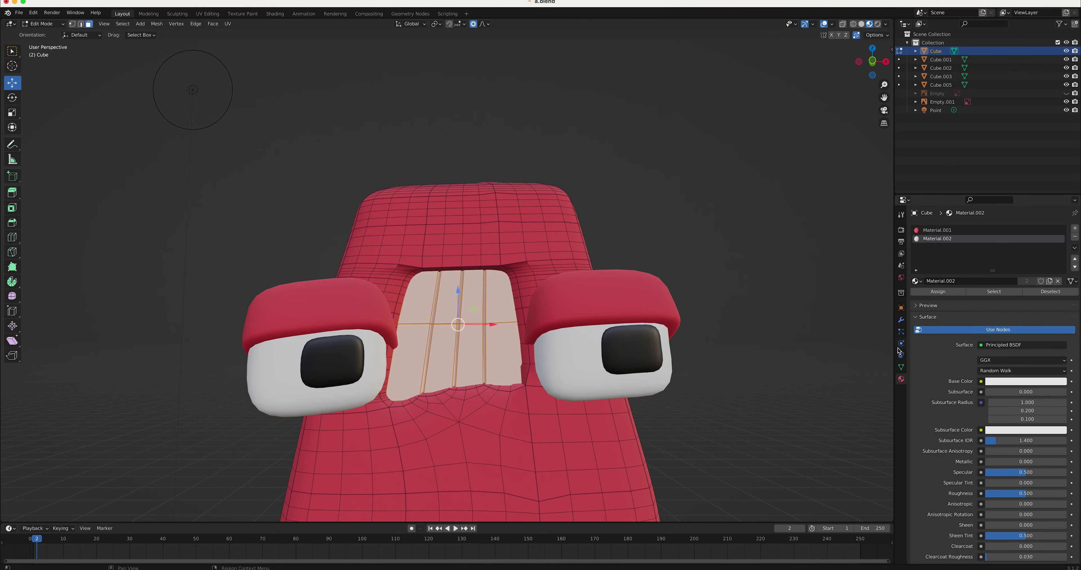
- Move the upper teeth up and the lower teeth down along Z to open the mouth
key(g)
key(z)
key(Return)
key(g)
key(z)
click(465, 314)
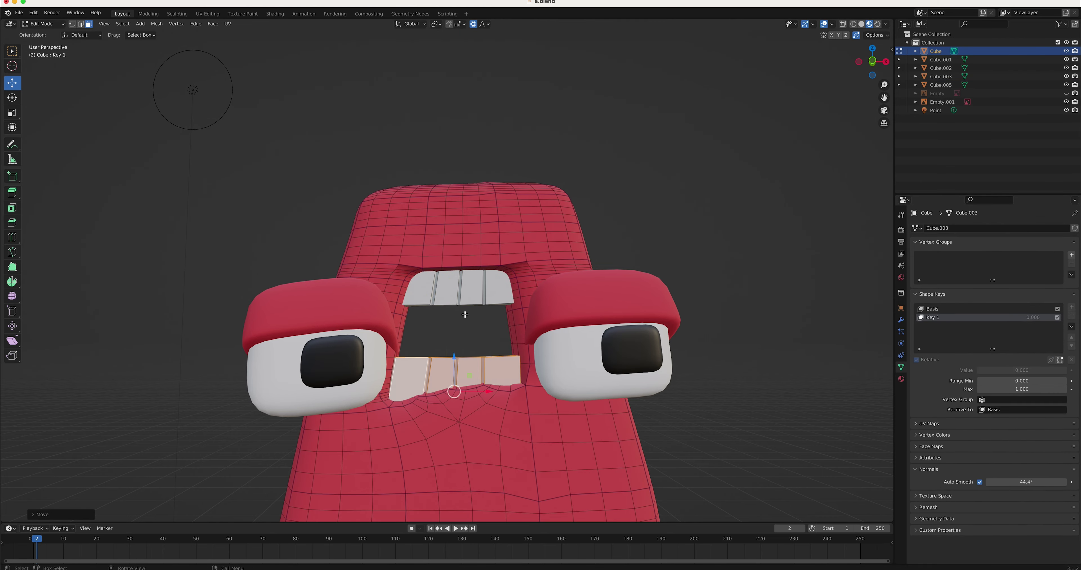
mouse_move(680, 218)
middle_down()
mouse_move(444, 262)
mouse_move(451, 336)
middle_up()
key(g)
key(z)
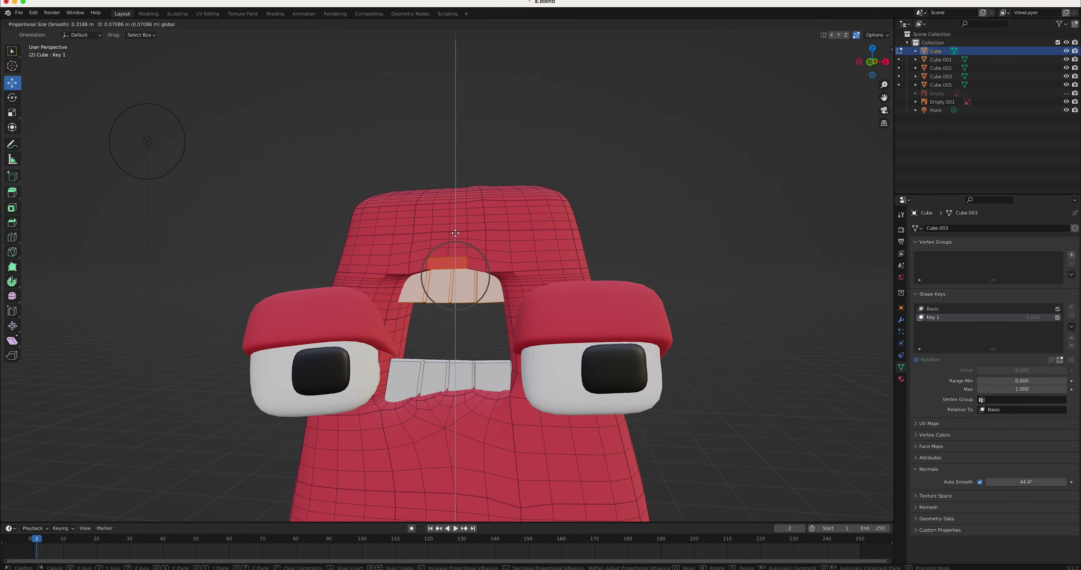
click(451, 409)
mouse_move(451, 410)
middle_down()
mouse_move(418, 396)
mouse_move(719, 206)
middle_up()
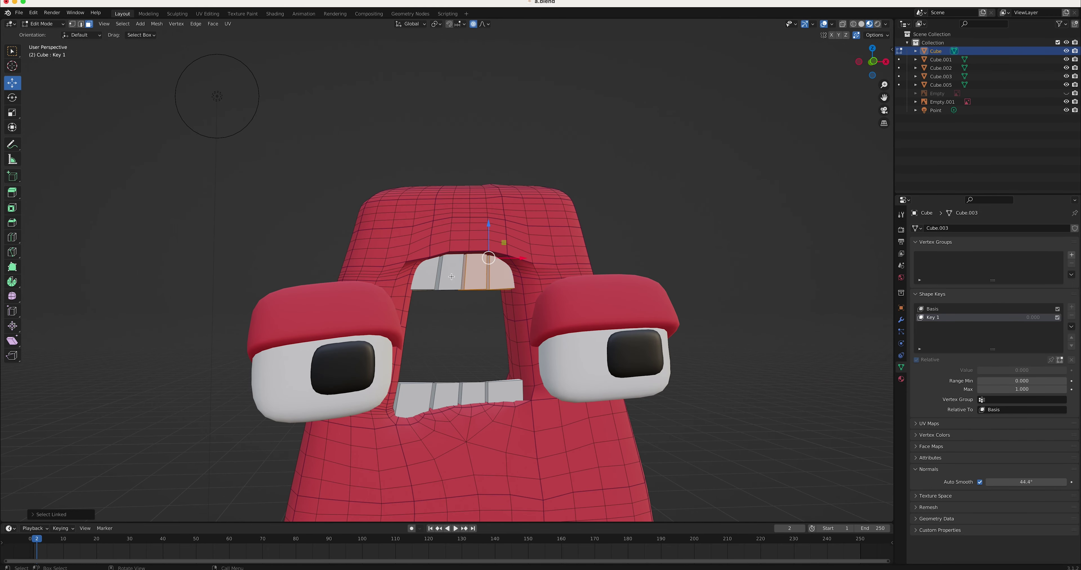
- Check the whole character, then reselect the linked teeth and inspect the back of the mouth
key(Tab)
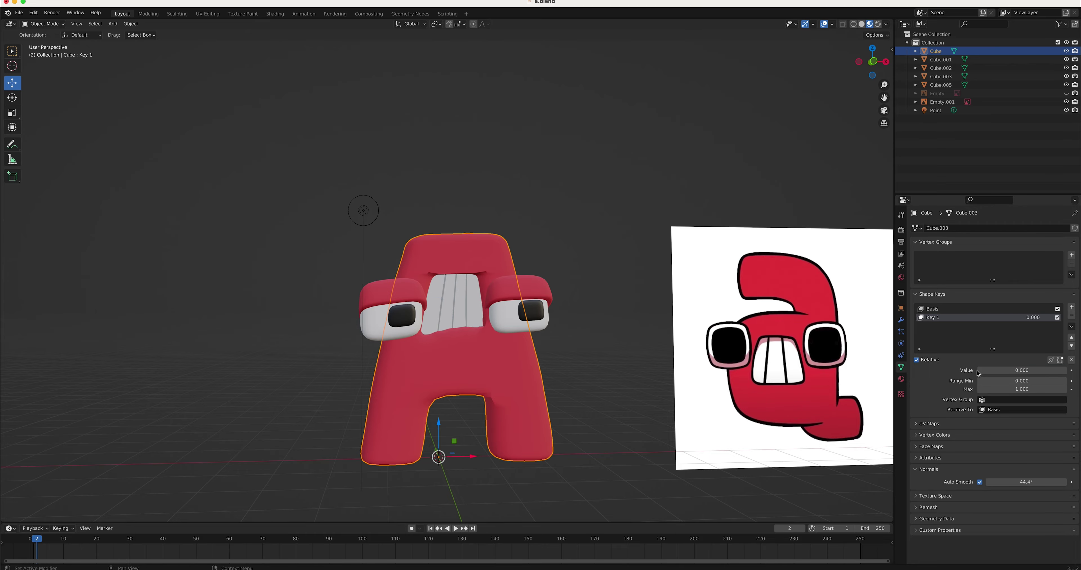
key(Tab)
key(ctrl+l)
scroll(413, 349, up, 5)
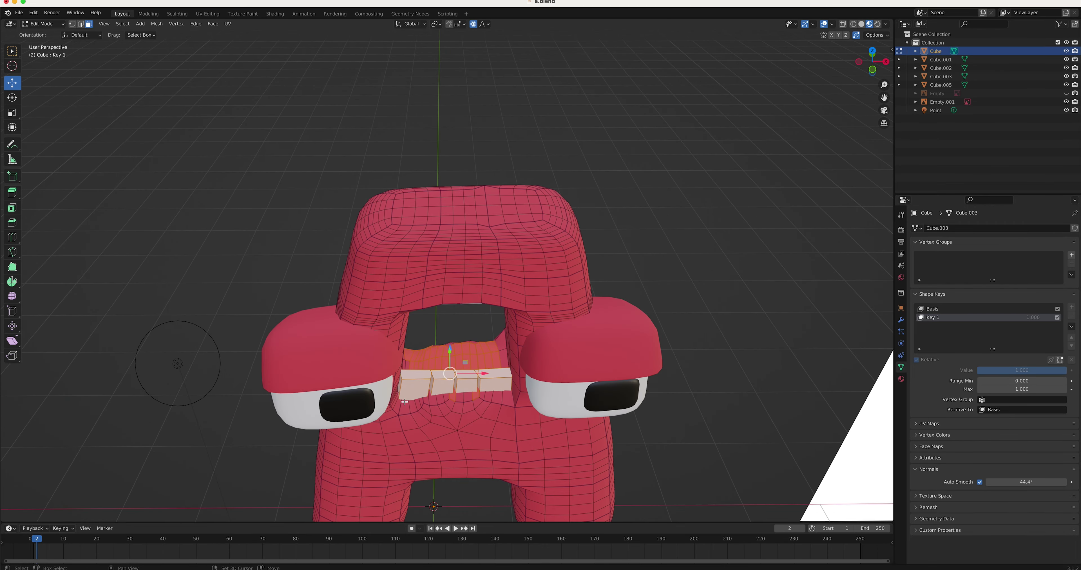
middle_drag(459, 386, 374, 377)
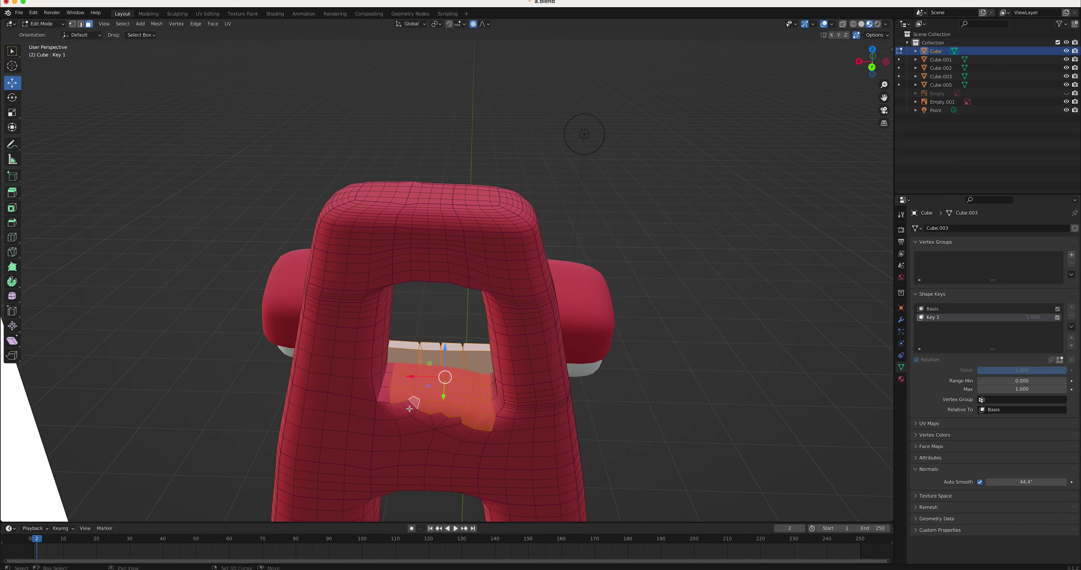
middle_drag(409, 409, 529, 394)
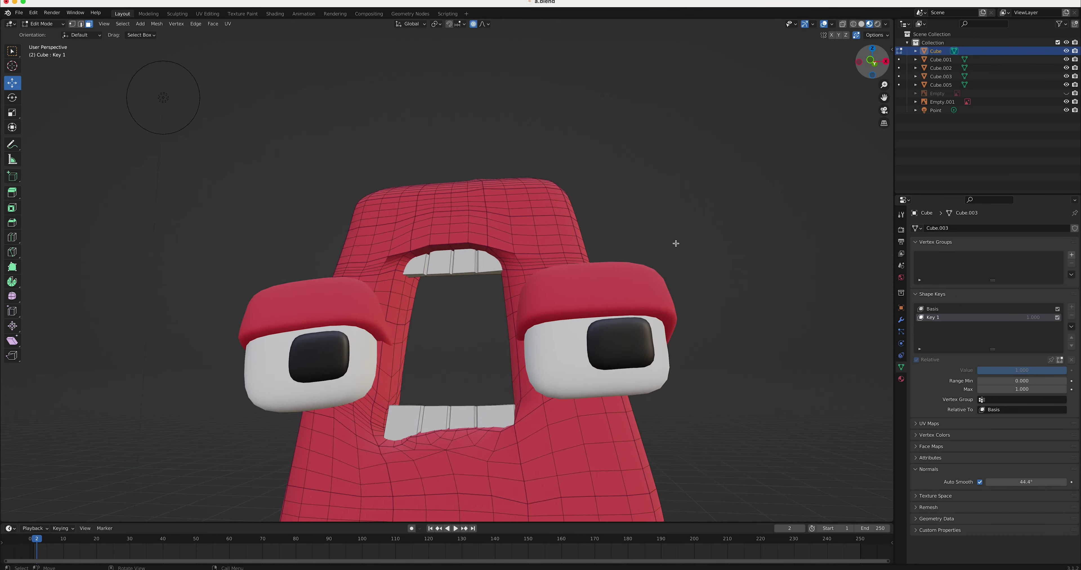
scroll(163, 95, down, 5)
scroll(225, 135, up, 4)
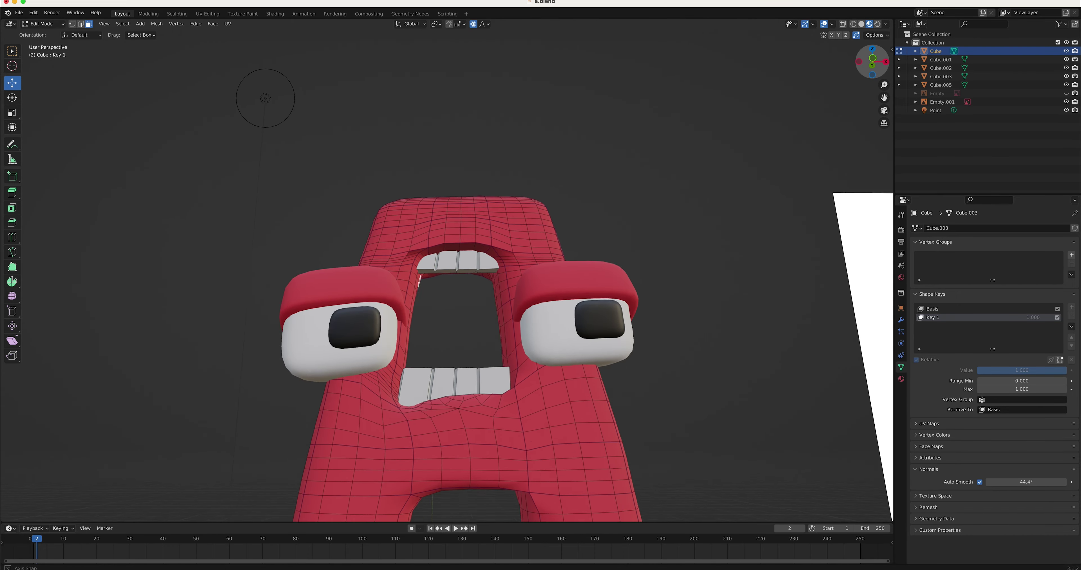
scroll(268, 98, up, 4)
- Try scaling the mouth area and cancel, then reselect the upper teeth and review the mouth
key(s)
scroll(487, 280, down, 10)
scroll(486, 282, down, 4)
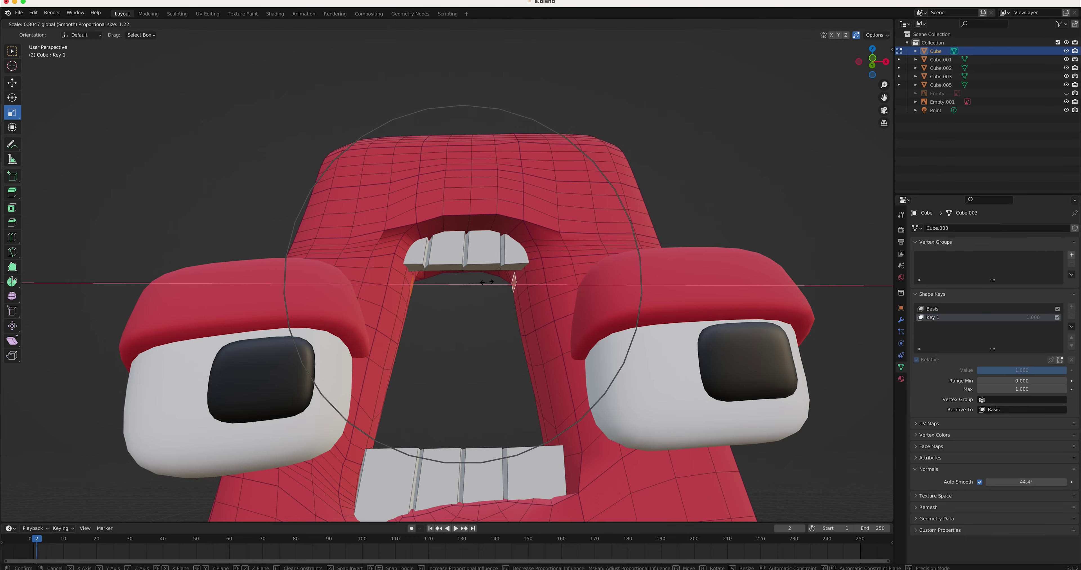
key(Escape)
scroll(486, 282, down, 3)
mouse_move(487, 282)
middle_down()
mouse_move(462, 168)
mouse_move(440, 197)
middle_up()
key(ctrl+l)
scroll(440, 197, down, 2)
drag(872, 63, 876, 72)
scroll(875, 72, down, 5)
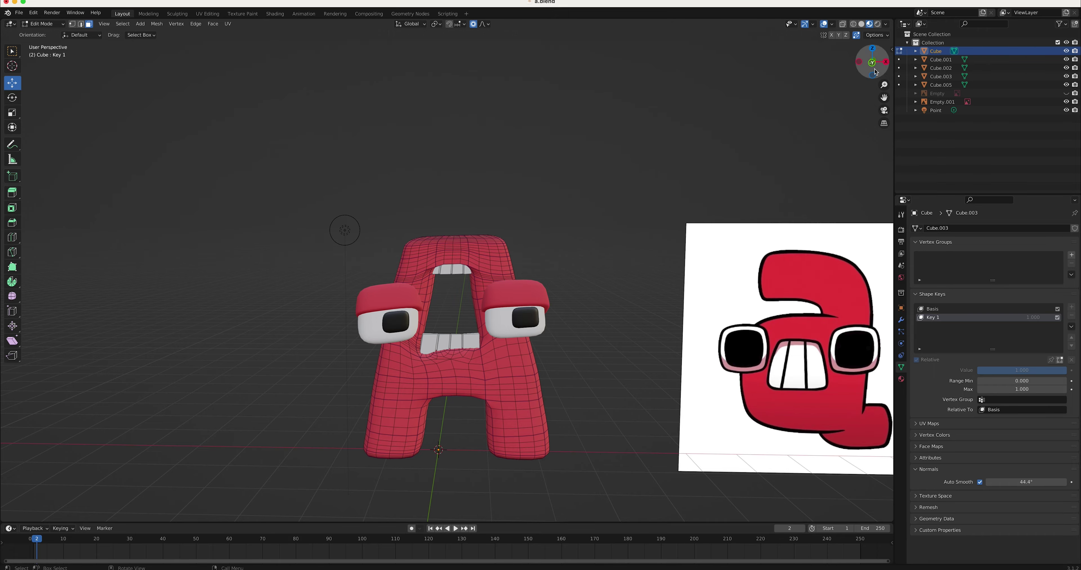
drag(876, 72, 563, 211)
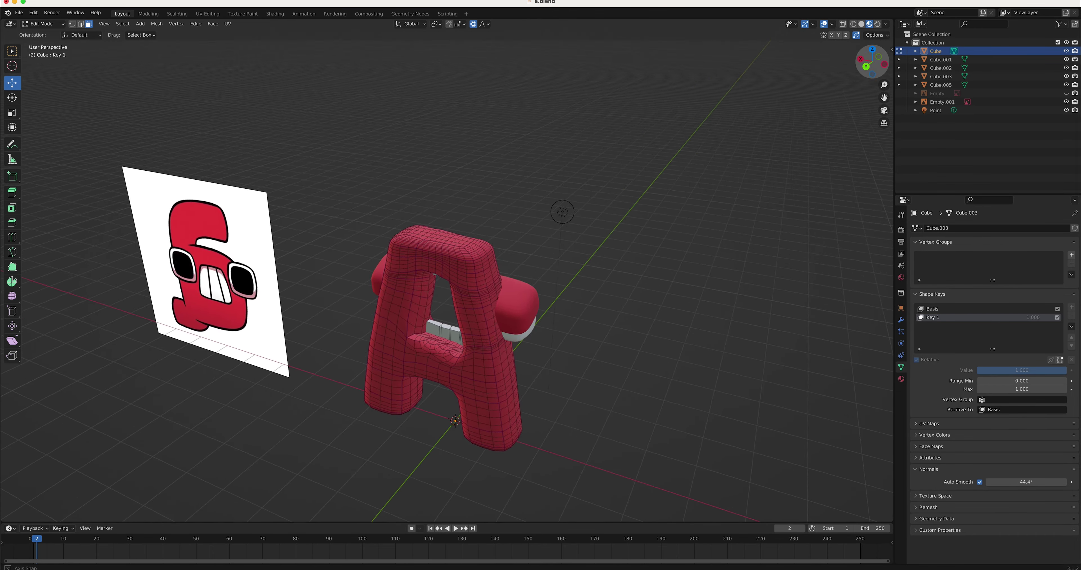
- Select the first eye and split its pupil off into a separate object
key(Tab)
click(411, 334)
scroll(412, 333, up, 2)
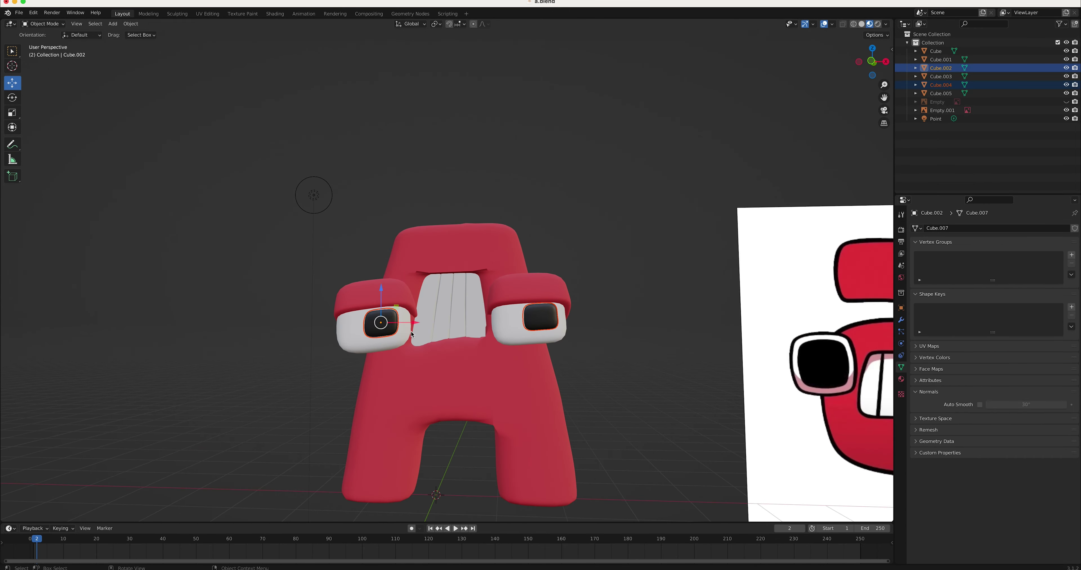
key(Tab)
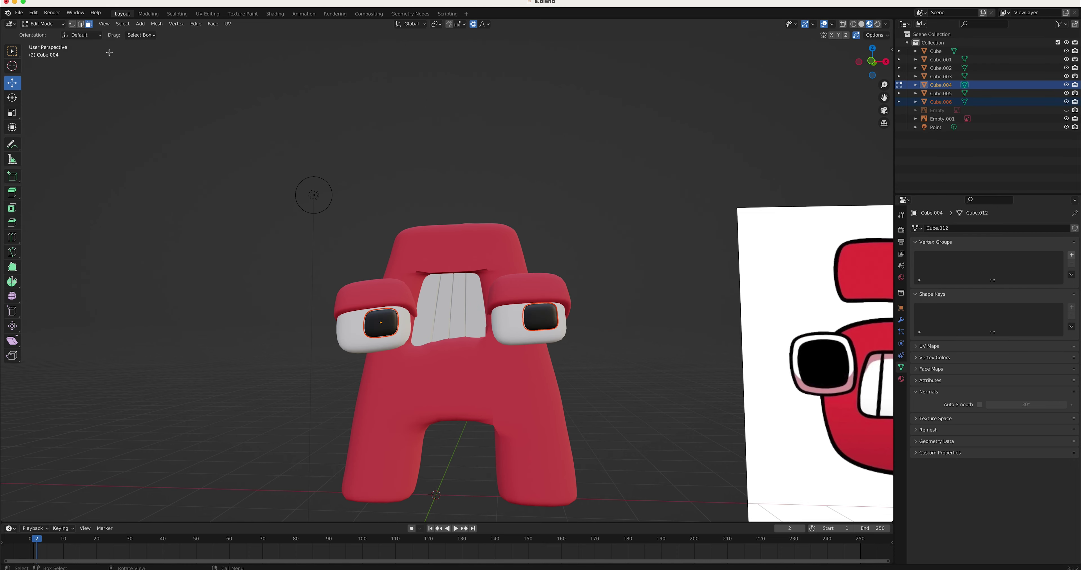
key(ctrl+z)
- Separate the other eye's pupil by Selection, then select the A body in front view
click(541, 317)
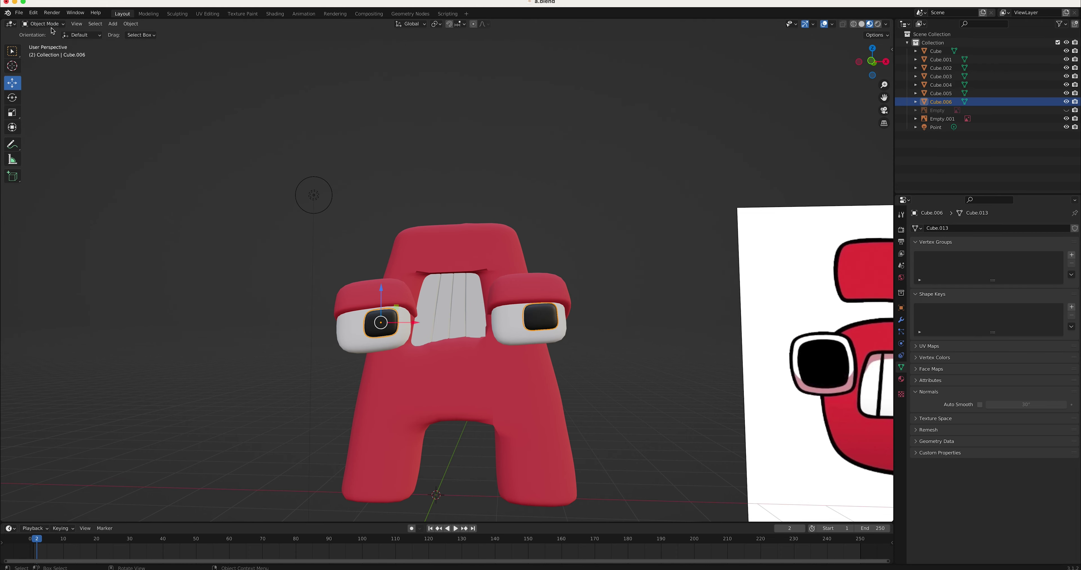
key(Tab)
key(p)
click(546, 248)
key(Tab)
click(539, 318)
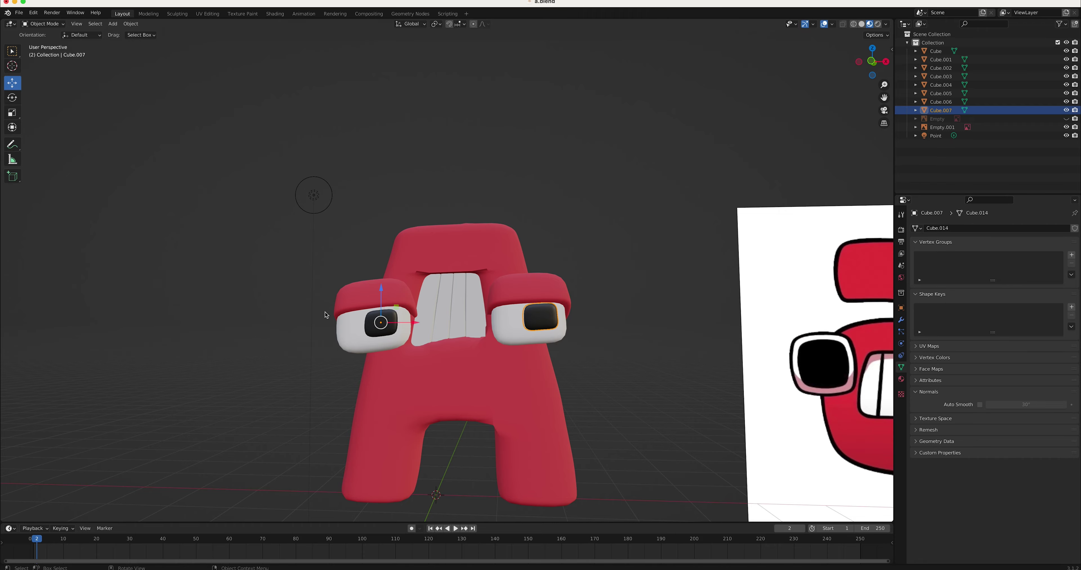
key(KP_1)
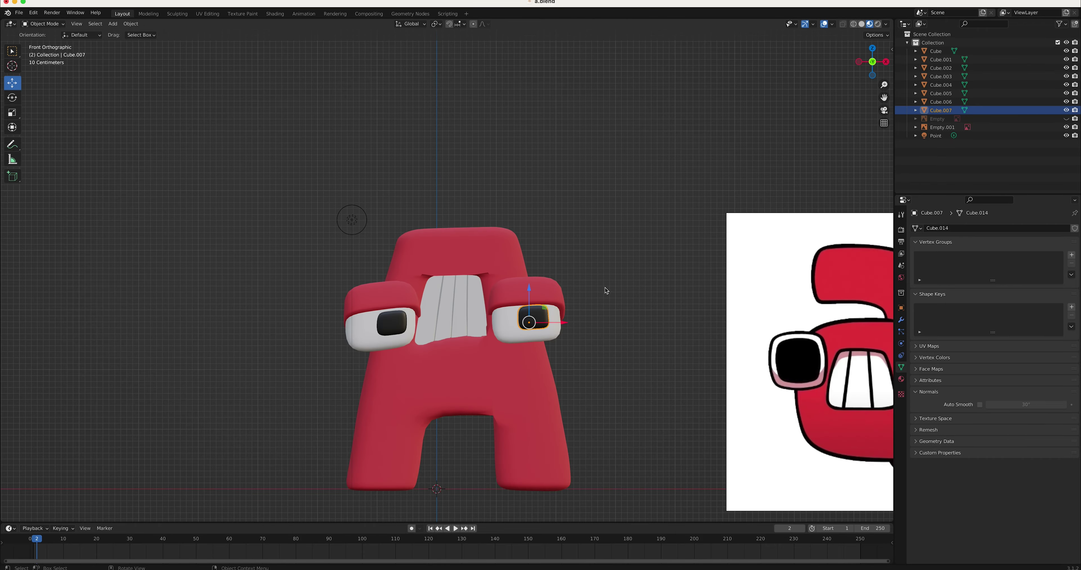
click(936, 51)
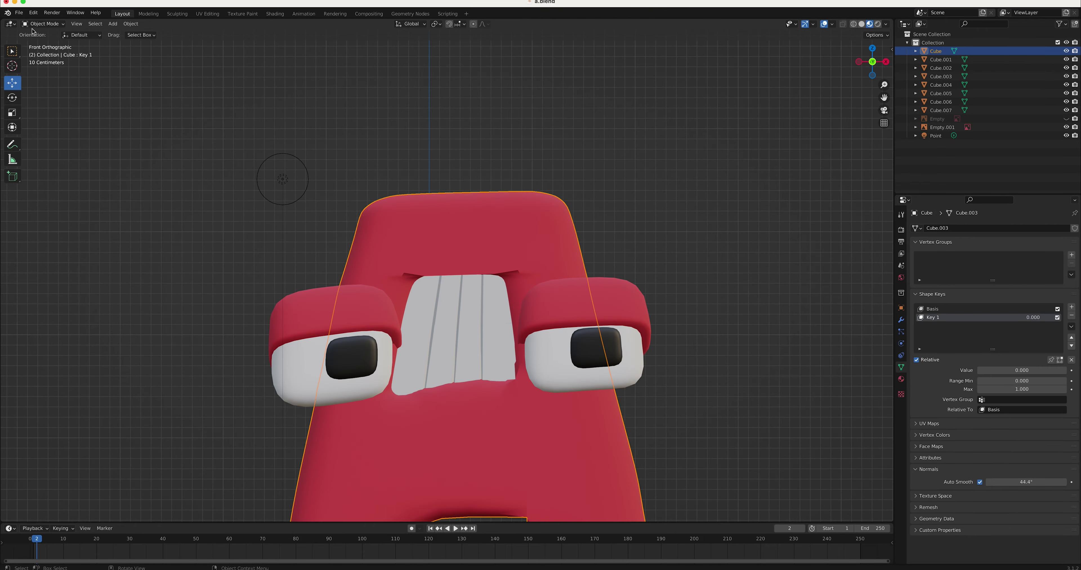
- Add a Key 2 shape key and start reshaping the lower and upper lip faces
click(1072, 307)
key(Tab)
scroll(453, 429, up, 4)
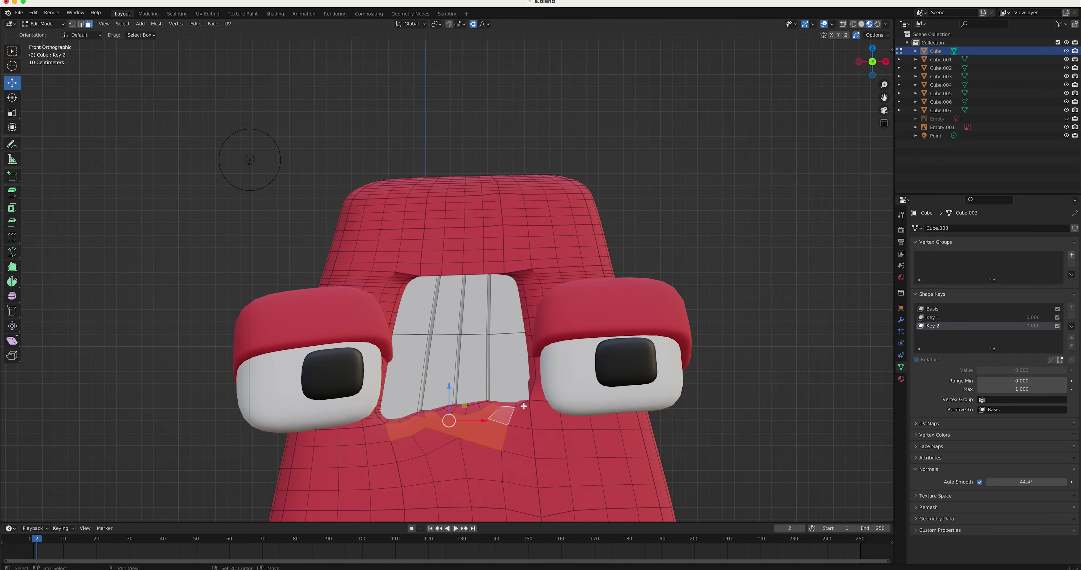
drag(485, 421, 512, 390)
middle_drag(512, 391, 546, 377)
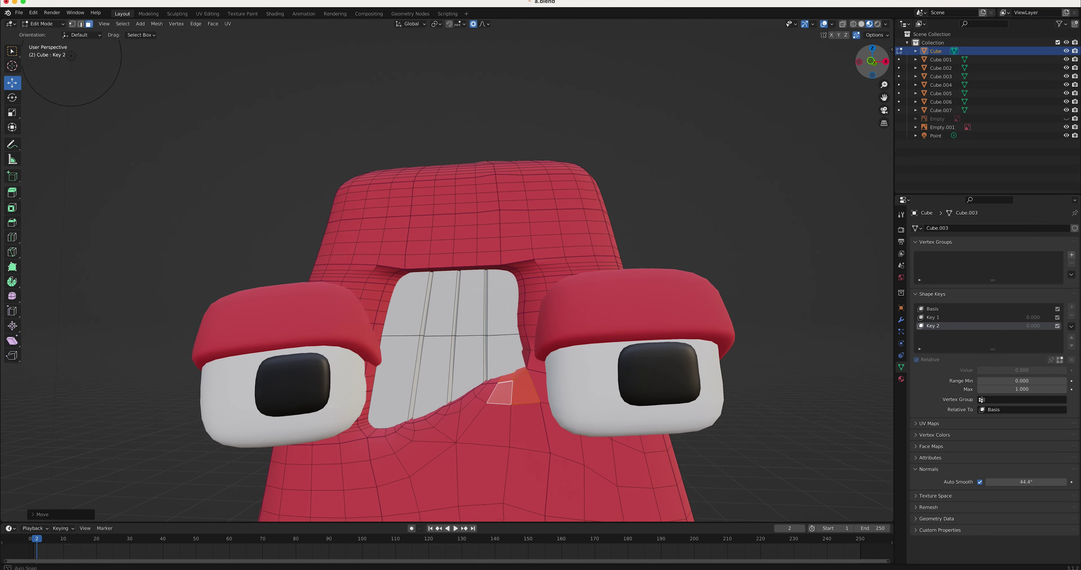
click(400, 258)
drag(419, 281, 416, 298)
middle_drag(416, 298, 462, 269)
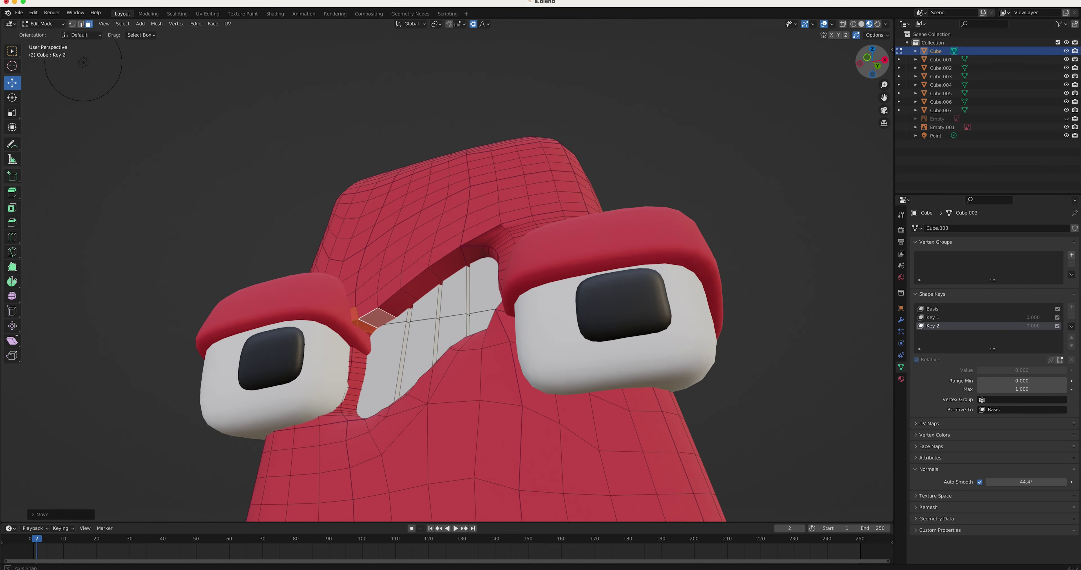
- Pull the mouth toward the upper-right corner, raise the lower lip and lift the left corner
alt+click(424, 285)
alt+middle_drag(424, 285, 481, 366)
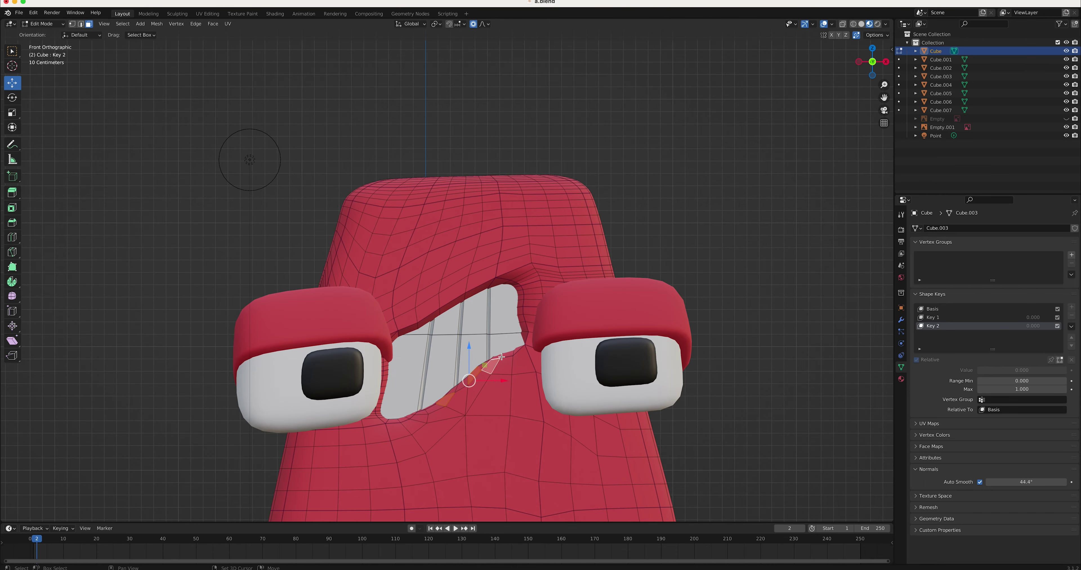
drag(502, 357, 390, 419)
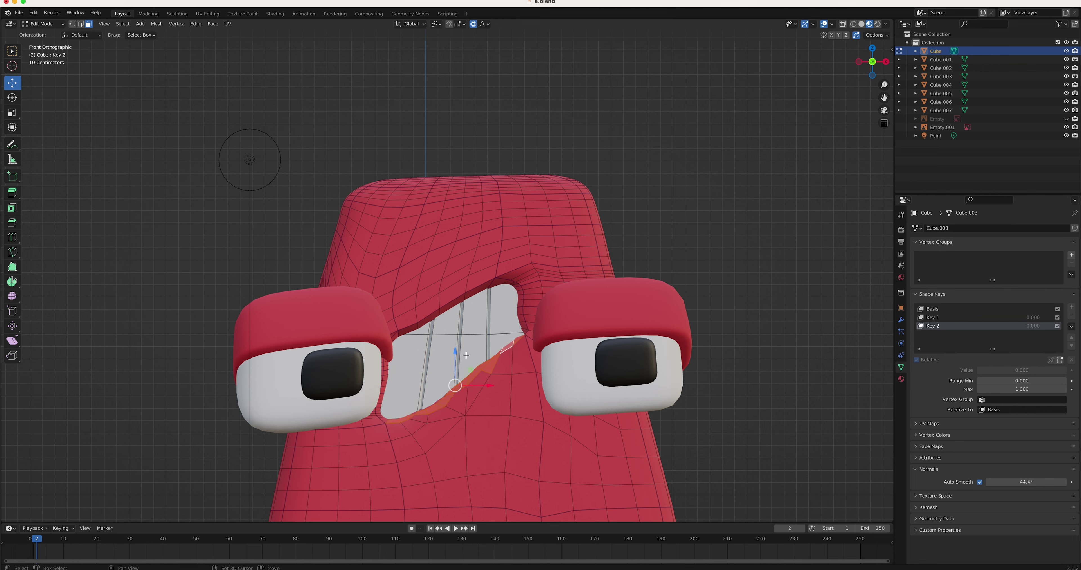
drag(500, 350, 532, 280)
click(379, 364)
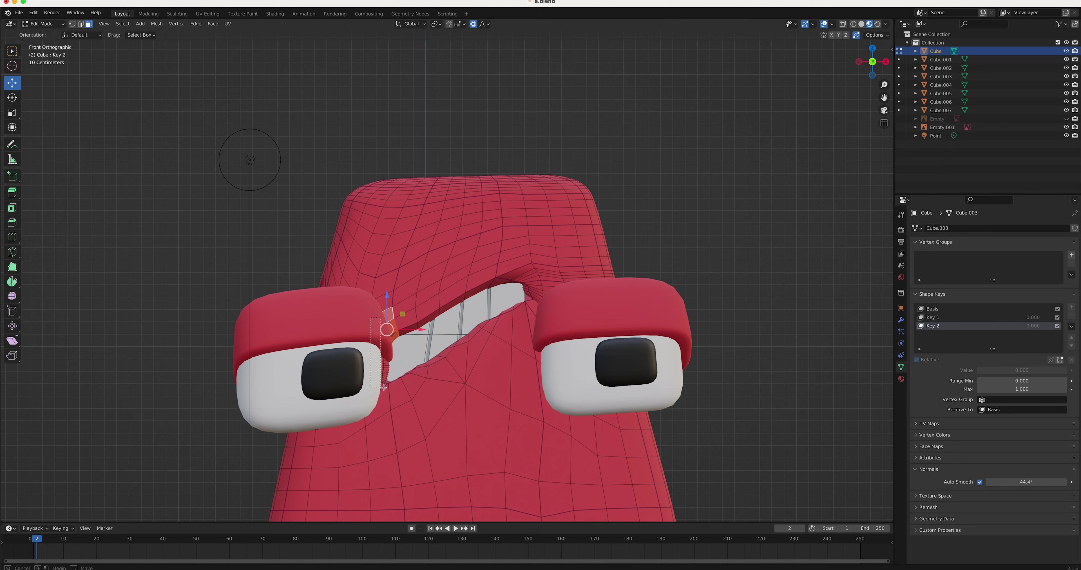
drag(378, 386, 472, 342)
scroll(472, 342, down, 5)
scroll(505, 296, up, 3)
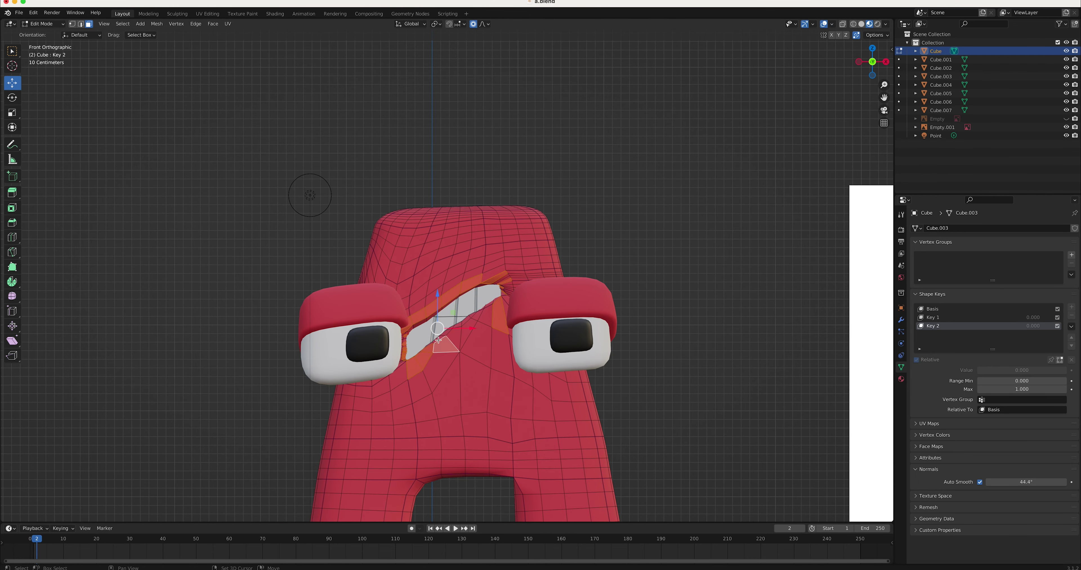
- Move the mouth corner up and left with proportional falloff into a slanted grimace
drag(428, 318, 445, 302)
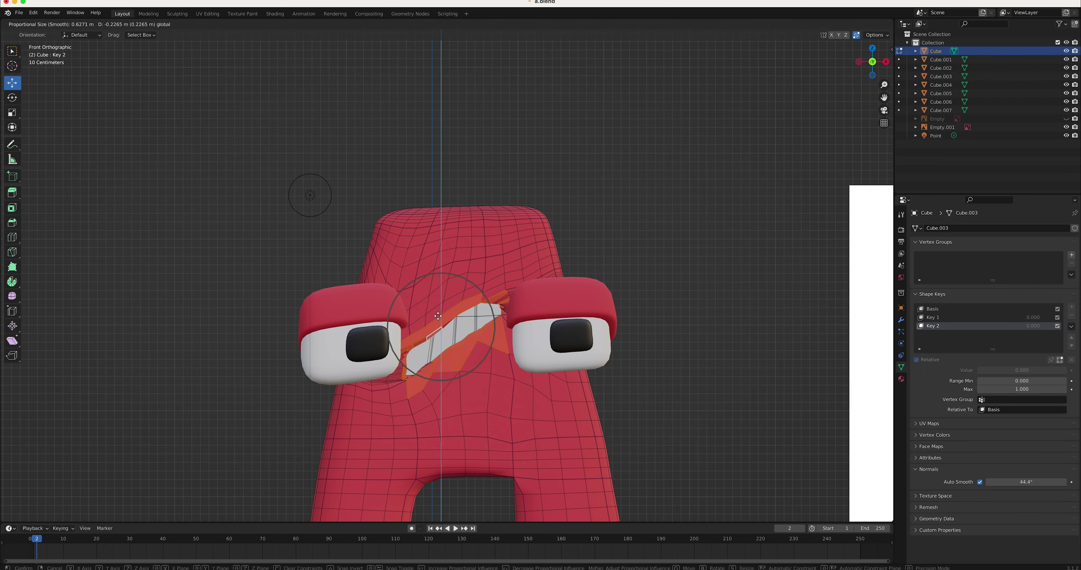
scroll(445, 302, down, 5)
scroll(504, 302, up, 3)
scroll(671, 319, up, 4)
mouse_move(705, 335)
mouse_down()
mouse_move(715, 322)
mouse_move(616, 280)
mouse_up()
scroll(743, 186, down, 5)
scroll(482, 434, up, 6)
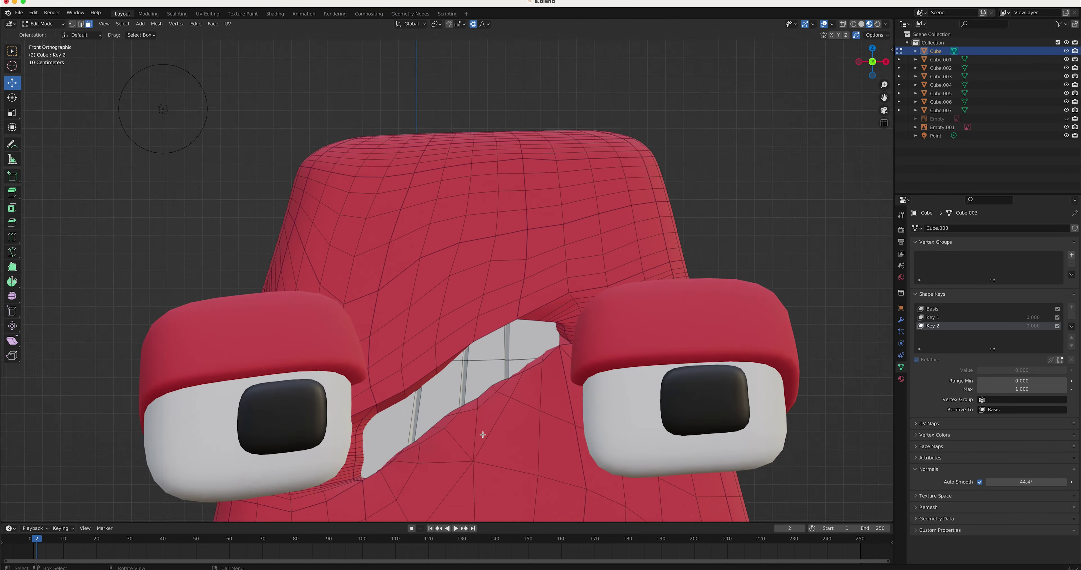
click(586, 286)
scroll(690, 347, down, 5)
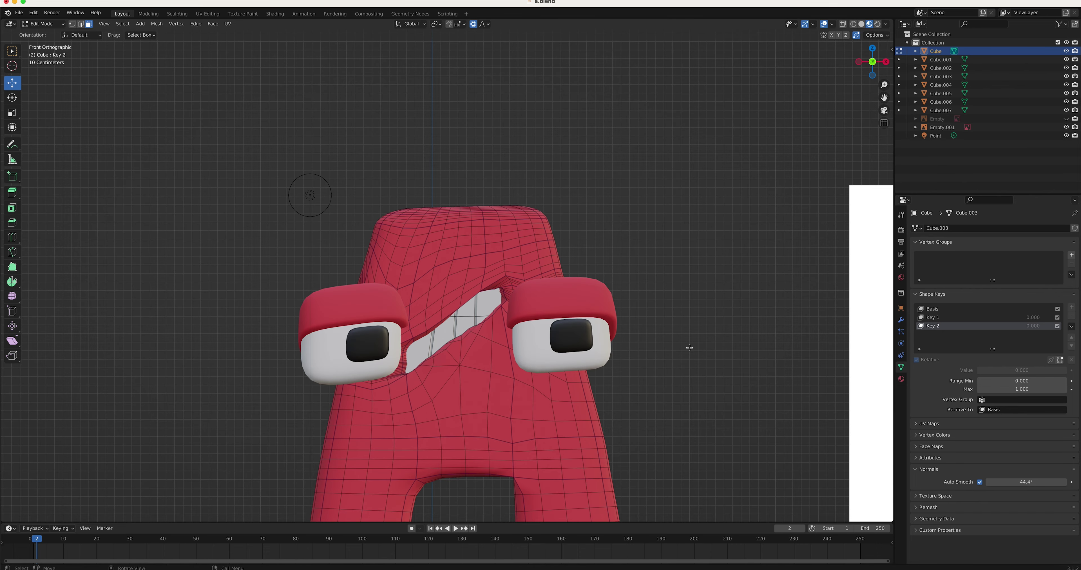
- In Object Mode, test Key 1 at full strength, then reset it to zero
click(41, 23)
click(965, 318)
mouse_move(999, 370)
mouse_down()
mouse_move(1066, 370)
mouse_move(978, 370)
mouse_up()
key(shift+alt+z)
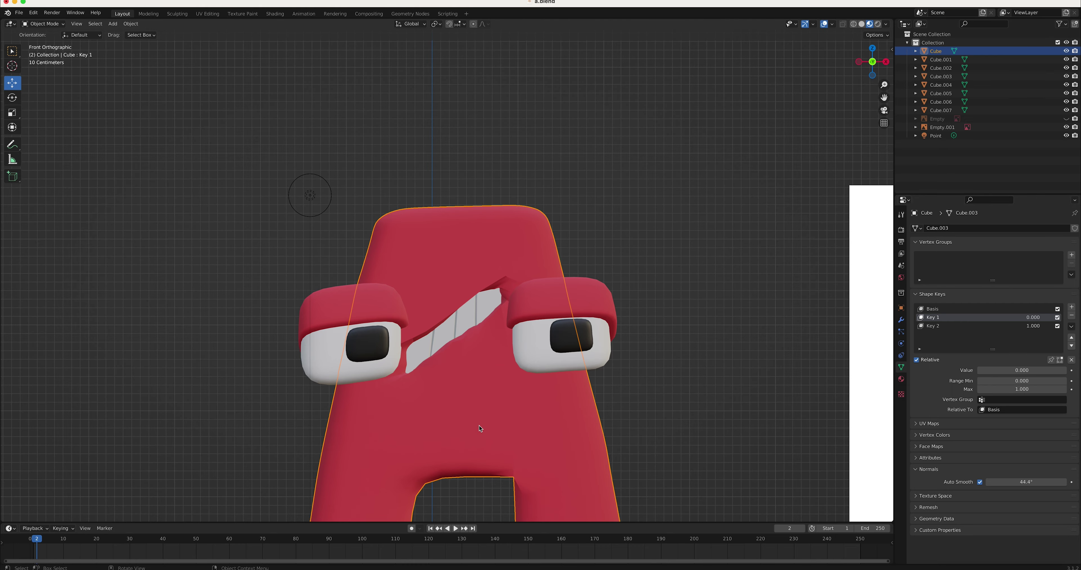
- Keyframe the Key 1 and Key 2 shape key values at frames 2, 7 and 14
click(1072, 370)
key(ctrl+z)
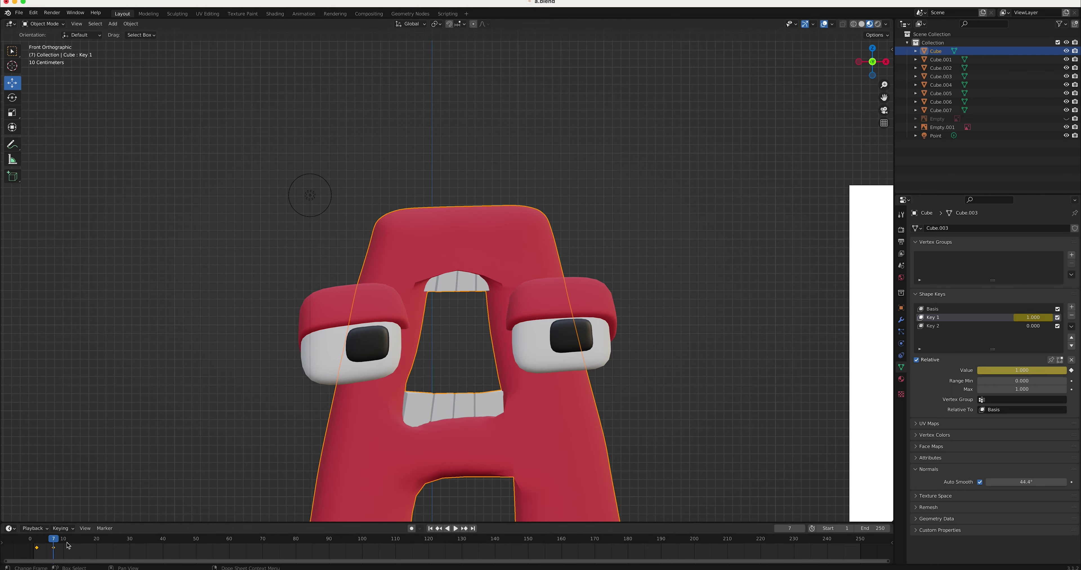
click(933, 326)
key(i)
- Scrub and play back the mouth animation, adjusting keyframe options in the timeline
drag(76, 539, 79, 539)
key(space)
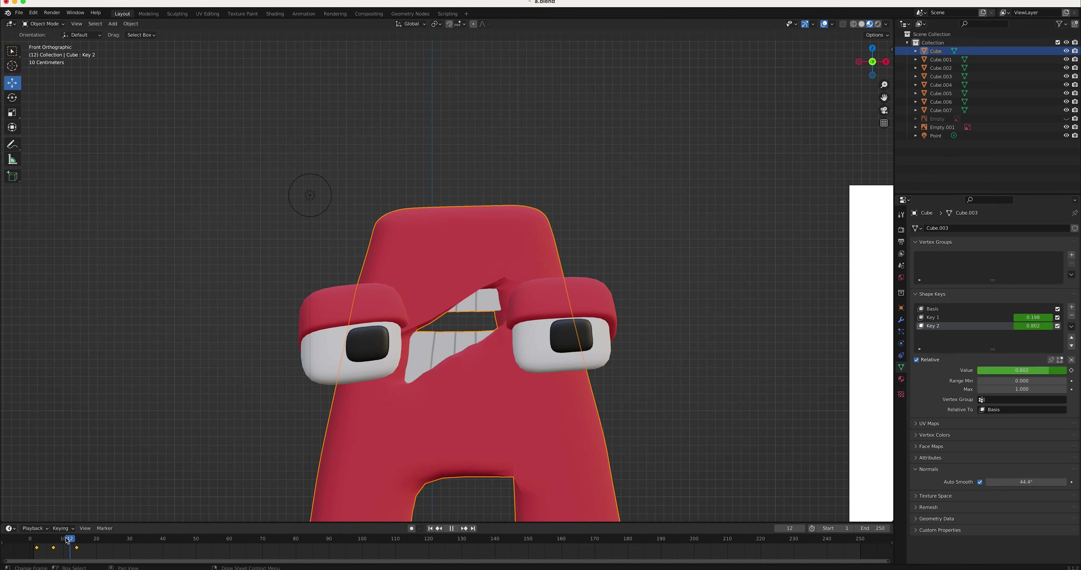
right_click(35, 540)
click(51, 524)
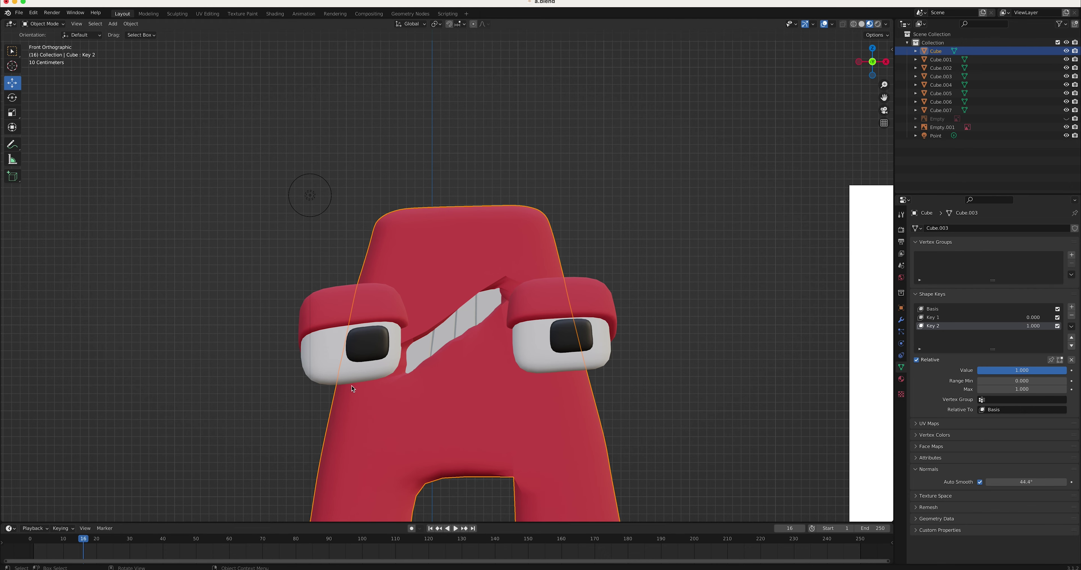
scroll(352, 388, down, 2)
click(112, 23)
- Extrude armature bones from the central bone down into each leg of the A
click(901, 343)
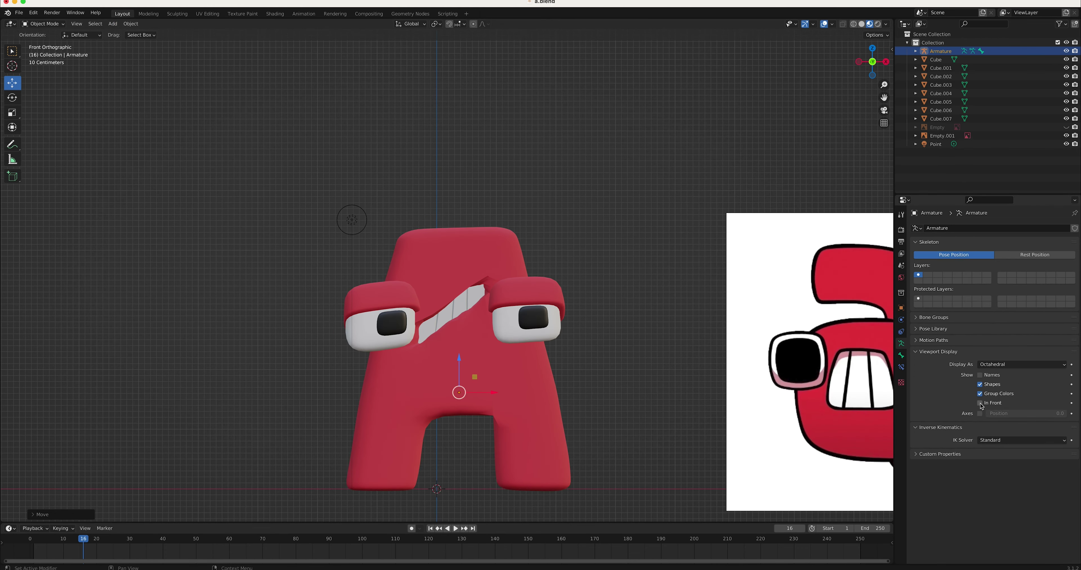
key(Tab)
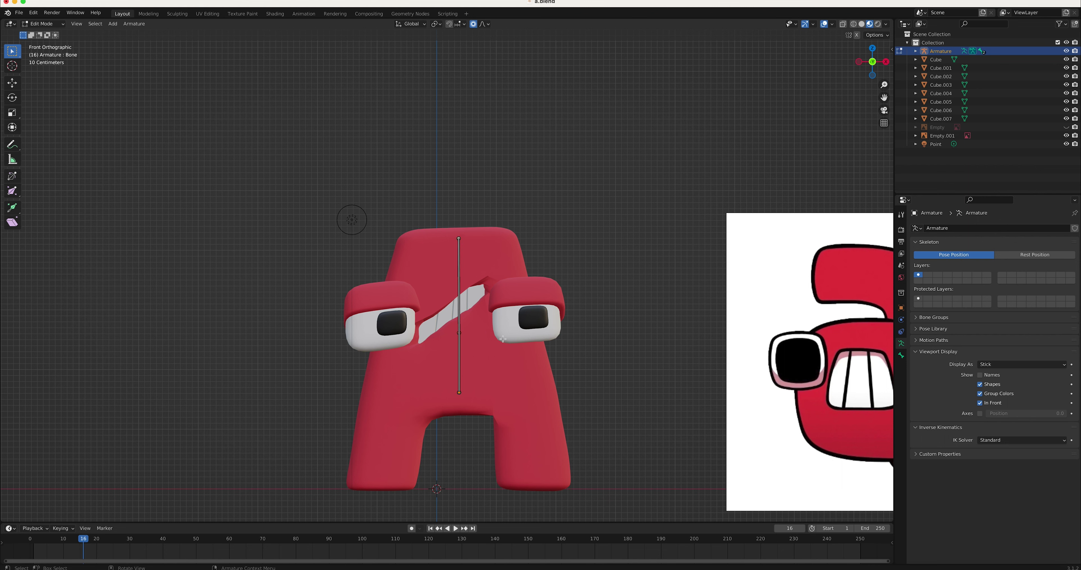
click(500, 374)
key(e)
scroll(494, 400, down, 1)
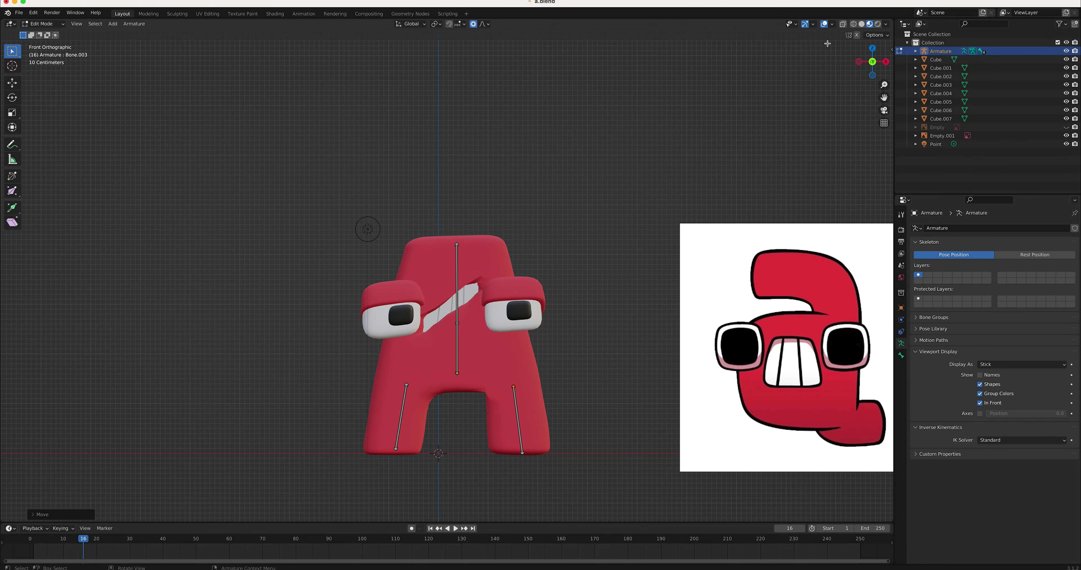
right_click(437, 313)
key(Escape)
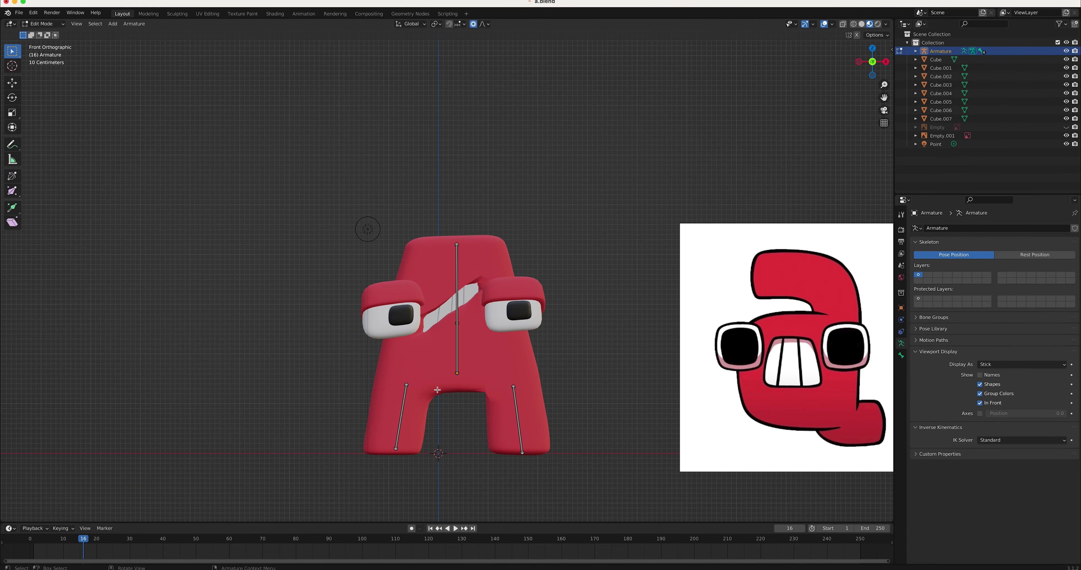
- Return to Object Mode and add a Lattice object
click(40, 33)
click(113, 23)
click(125, 107)
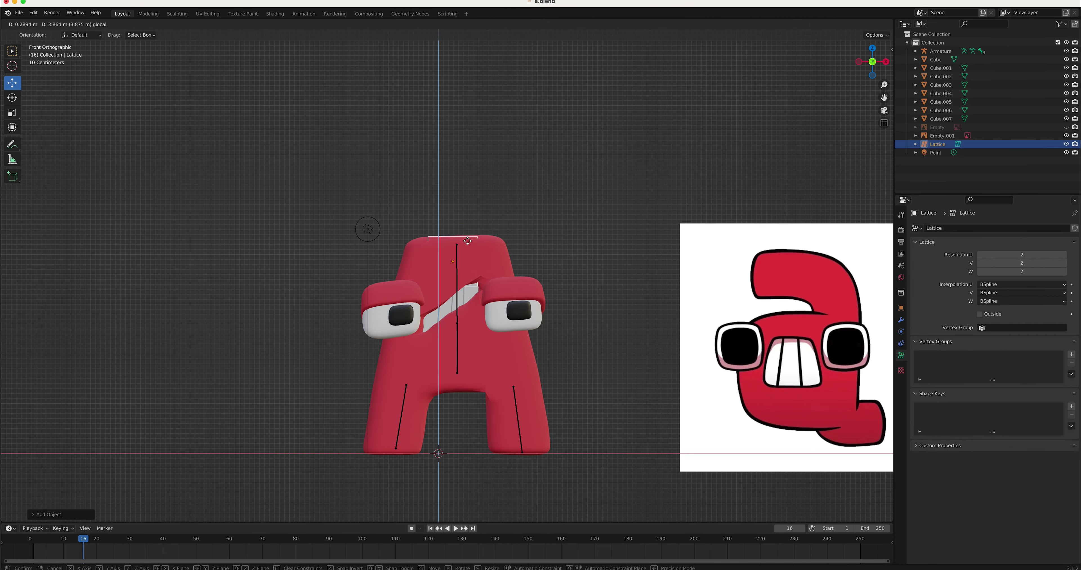
- Scale the lattice along Z to the letter's height and along X across its width
key(s)
key(Escape)
key(s)
key(z)
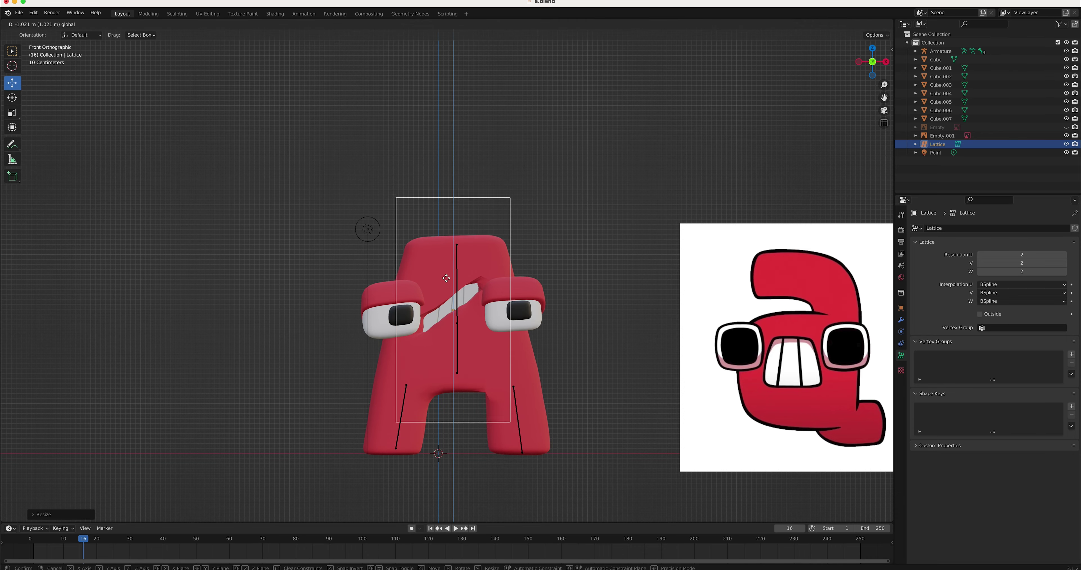
key(Return)
click(12, 83)
click(396, 251)
key(s)
key(x)
key(Return)
- Set the lattice resolution to U 4, V 3 and W 2
key(Tab)
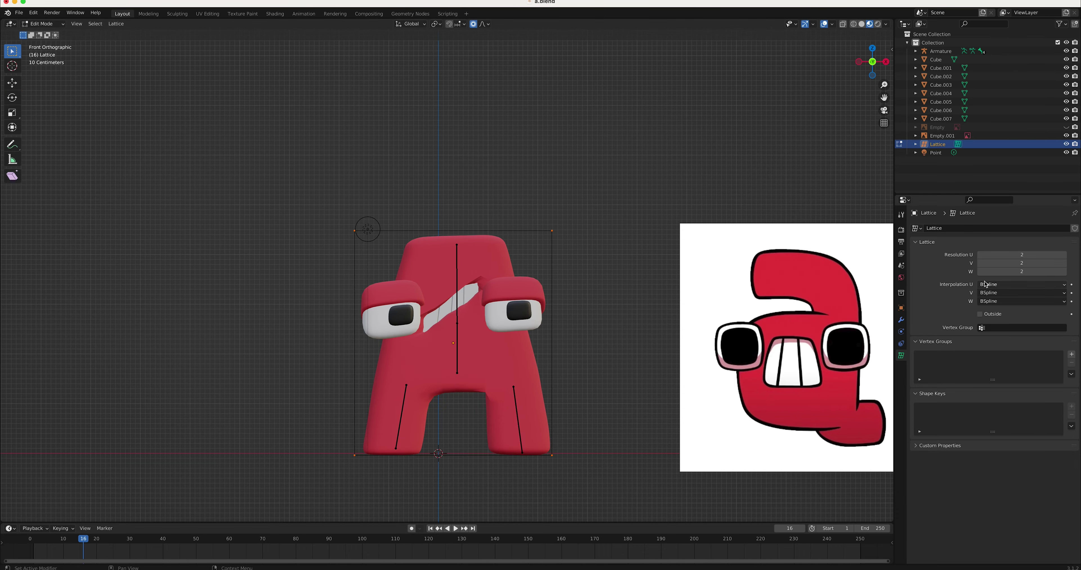
click(1064, 254)
drag(980, 267, 999, 267)
middle_drag(504, 294, 440, 272)
drag(980, 272, 1008, 271)
mouse_move(503, 293)
middle_down()
mouse_move(462, 315)
mouse_move(630, 210)
middle_up()
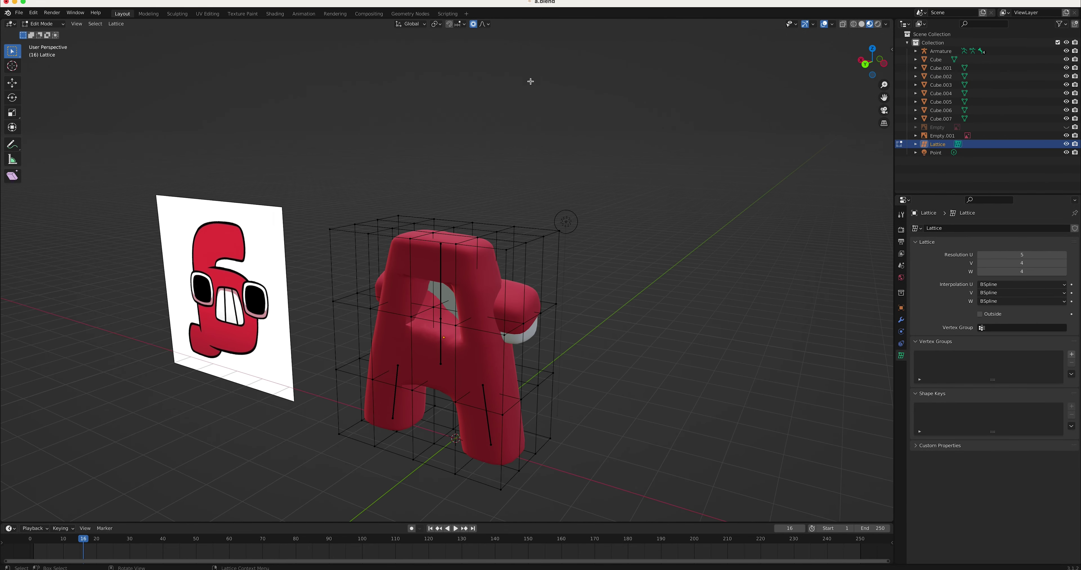
key(Tab)
click(827, 151)
click(938, 144)
click(980, 254)
click(979, 271)
click(979, 271)
click(979, 263)
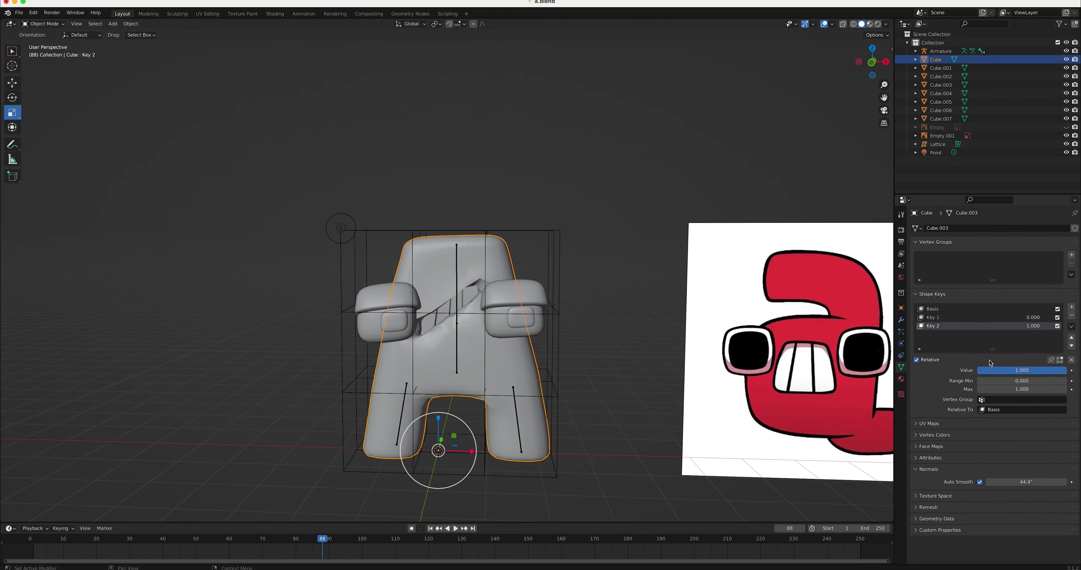
- Set the letter's material viewport display colour to red
click(901, 378)
scroll(986, 378, down, 15)
click(1022, 559)
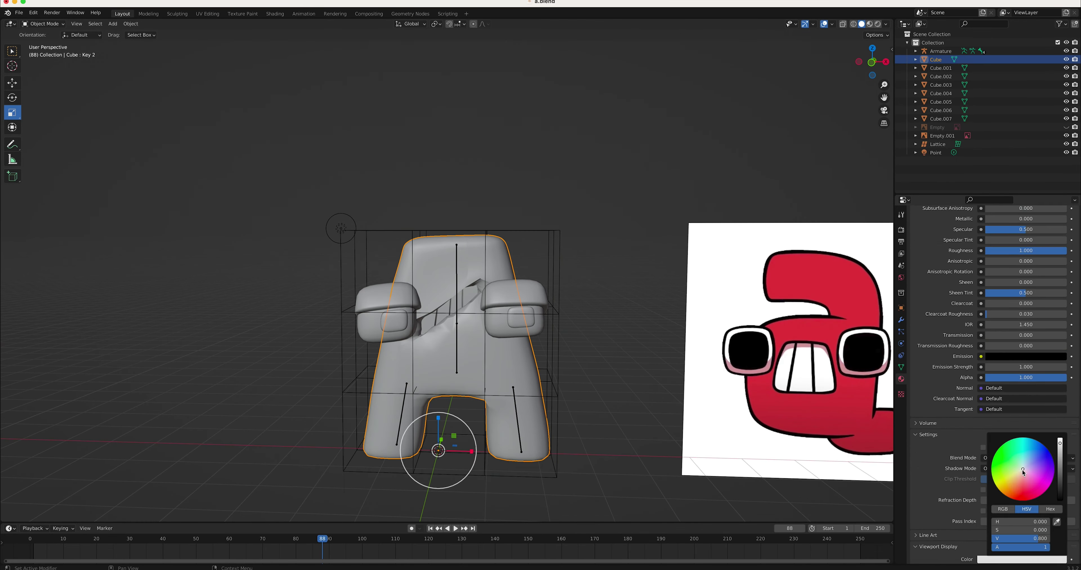
click(1058, 536)
click(844, 298)
scroll(843, 299, up, 3)
scroll(843, 299, down, 2)
- Orbit around the character and play the finished animation, replaying it from the start
click(901, 367)
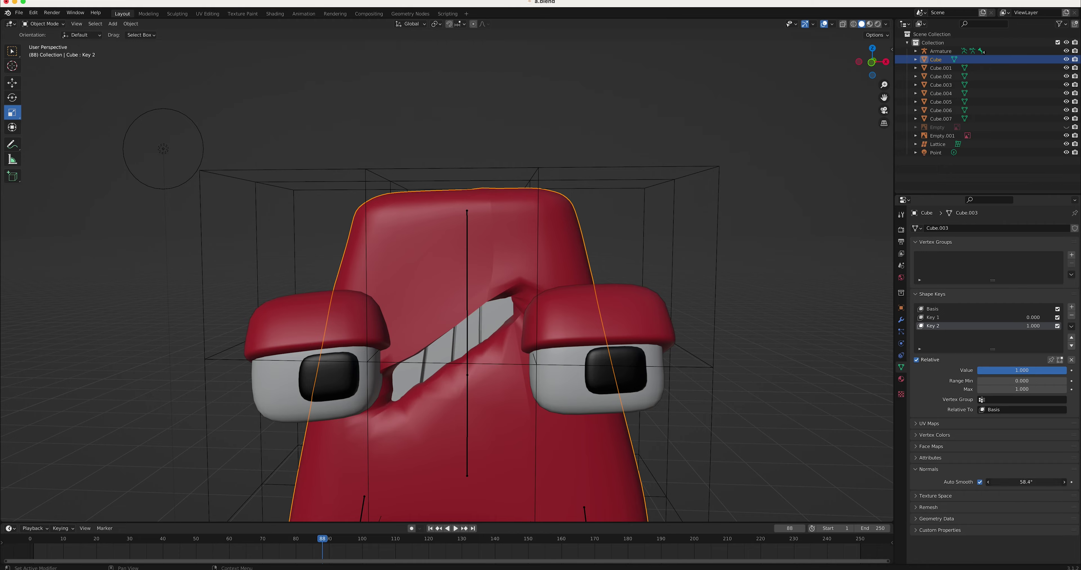
scroll(866, 76, down, 3)
drag(866, 77, 557, 213)
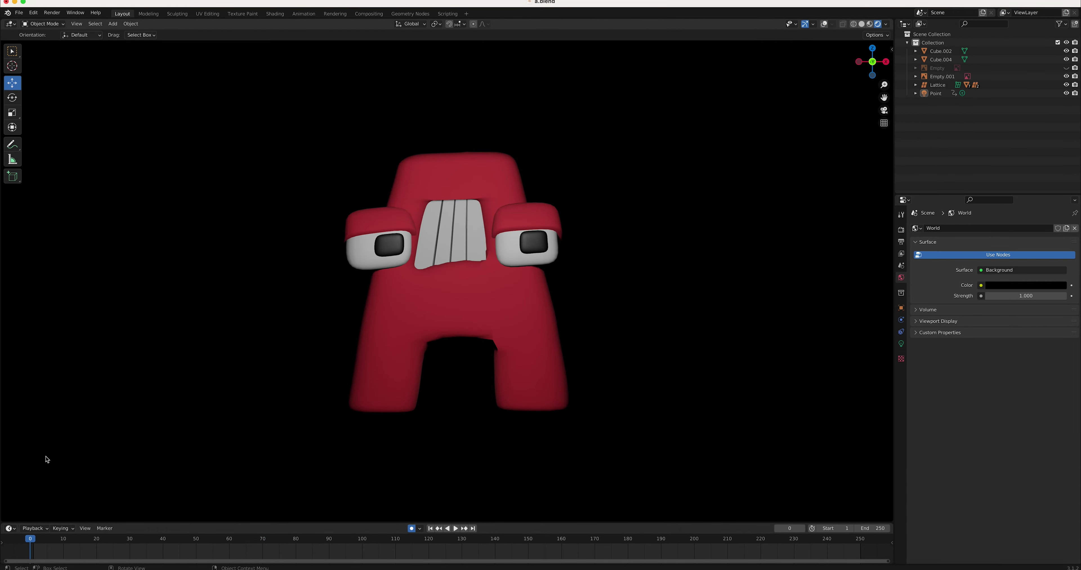
key(space)
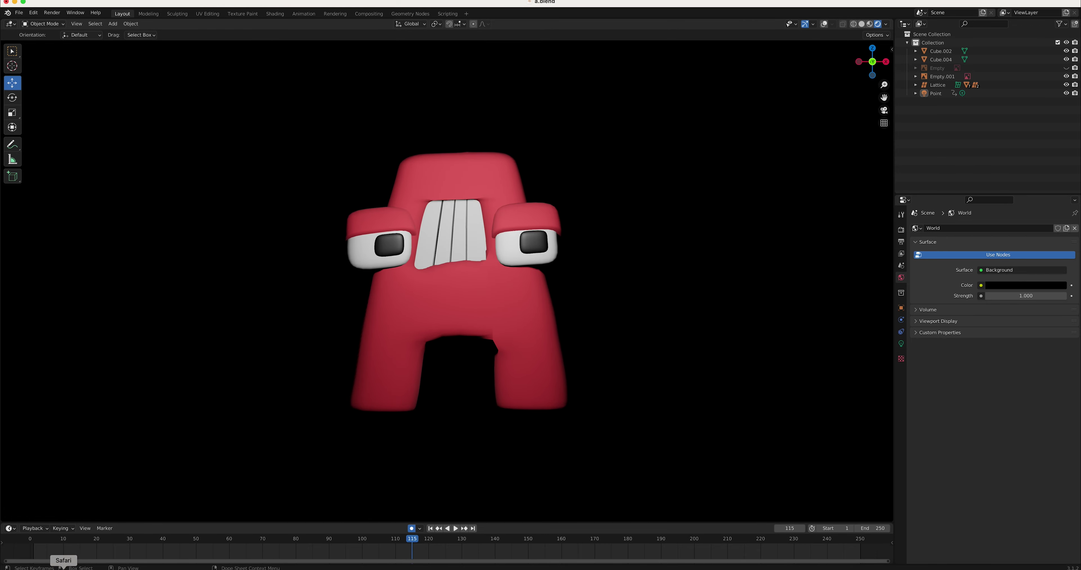
click(33, 548)
key(space)
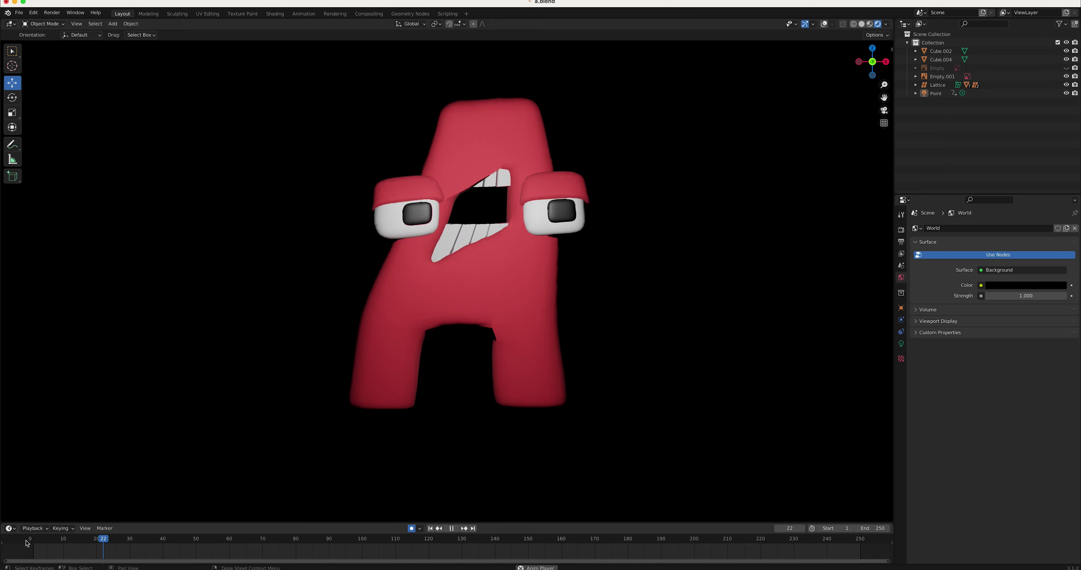